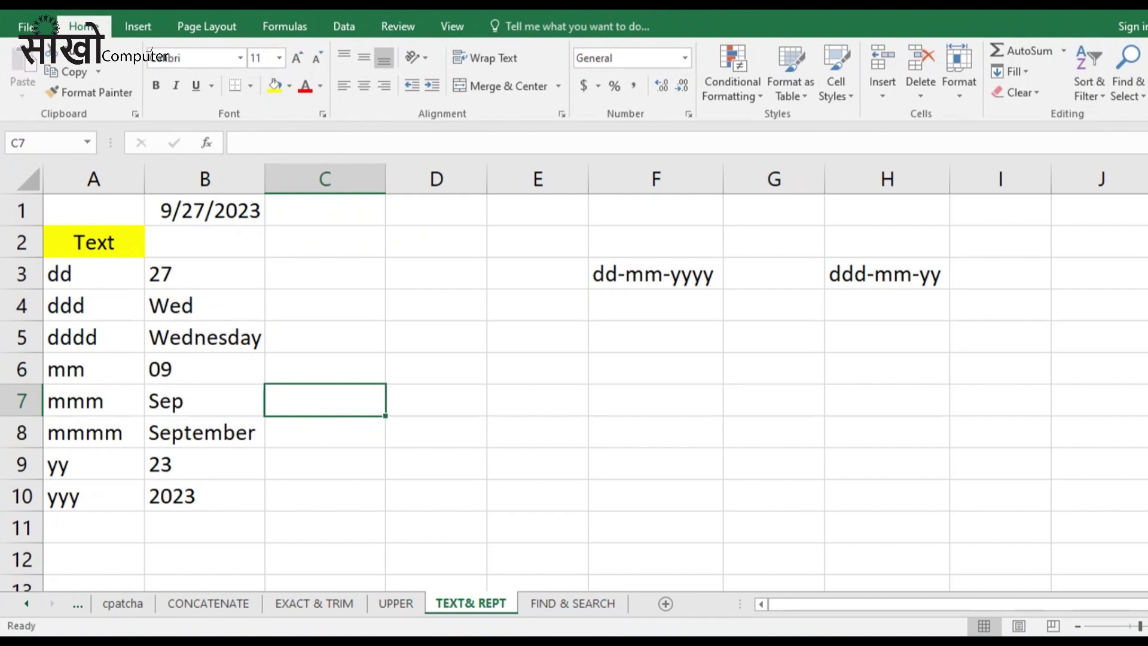
Examine the format codes in A3:A10, the source date in B1, and the dd code with its formula in B3.
{"action": "left_click_drag", "start_coordinate": [94, 275], "coordinate": [94, 498]}
{"action": "left_click", "coordinate": [205, 464]}
{"action": "left_click", "coordinate": [205, 211]}
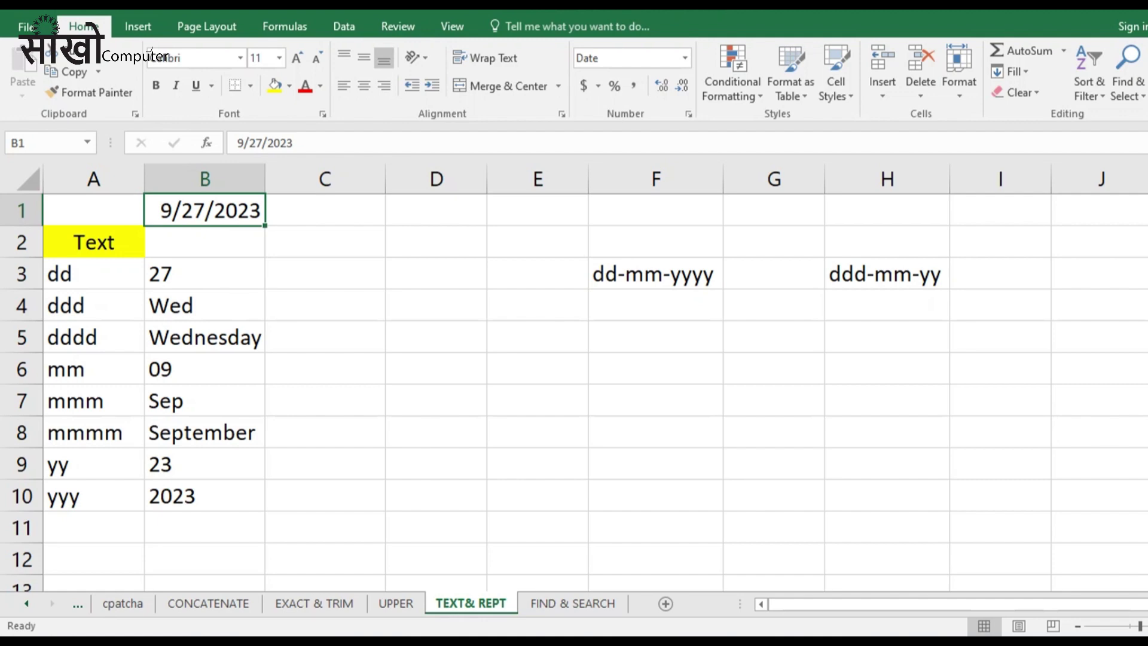
{"action": "left_click", "coordinate": [205, 275]}
{"action": "left_click", "coordinate": [94, 275]}
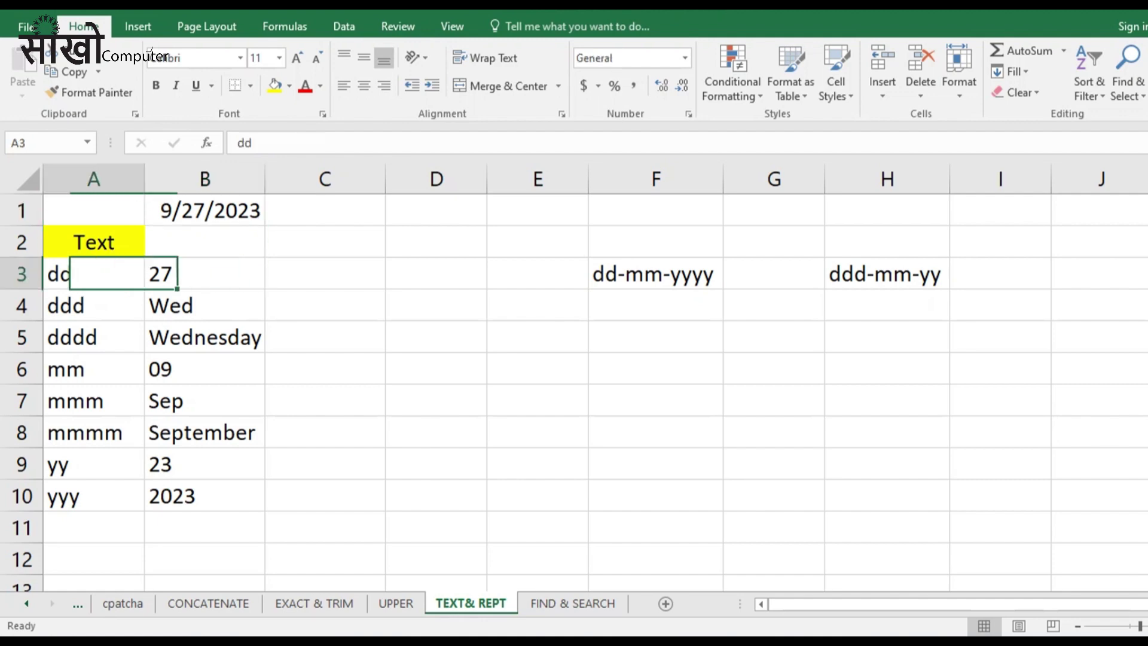
{"action": "left_click", "coordinate": [205, 274]}
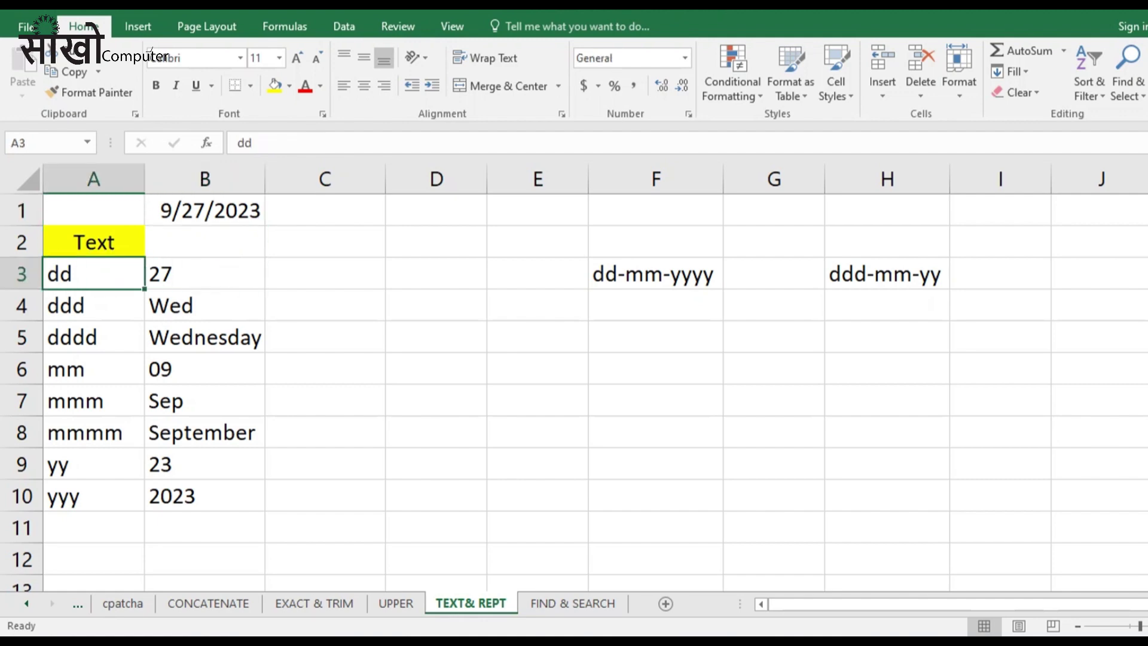
{"action": "left_click", "coordinate": [93, 274]}
{"action": "left_click", "coordinate": [205, 274]}
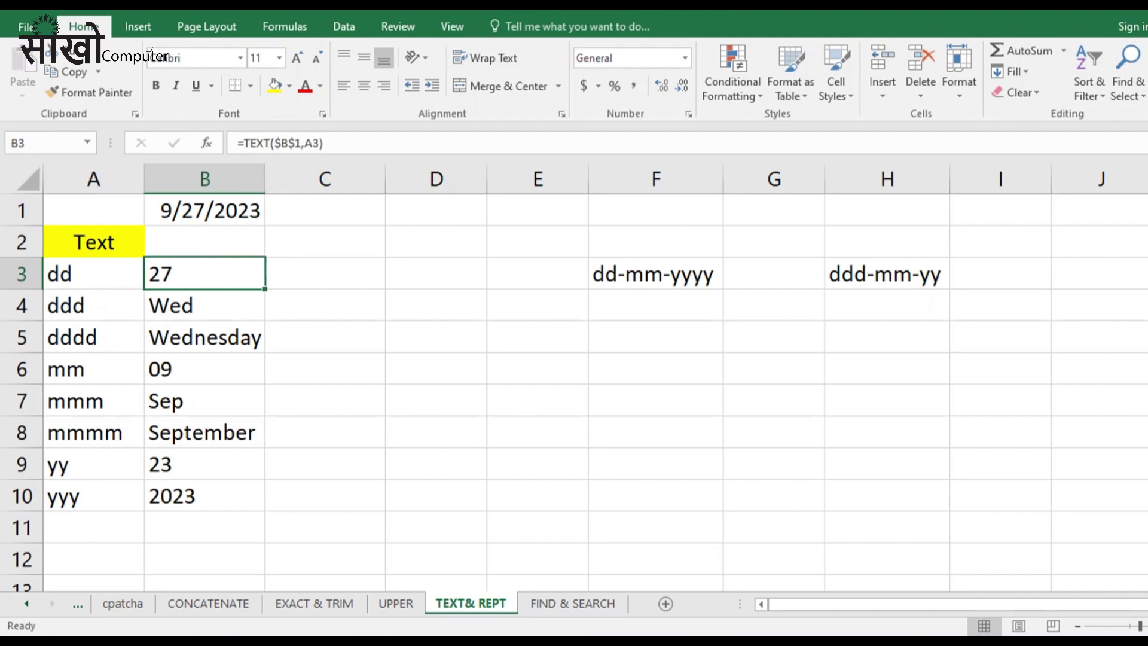
Compare the ddd, dddd, mm, yy and yyy format codes in column A with their TEXT formulas in column B.
{"action": "left_click", "coordinate": [94, 306]}
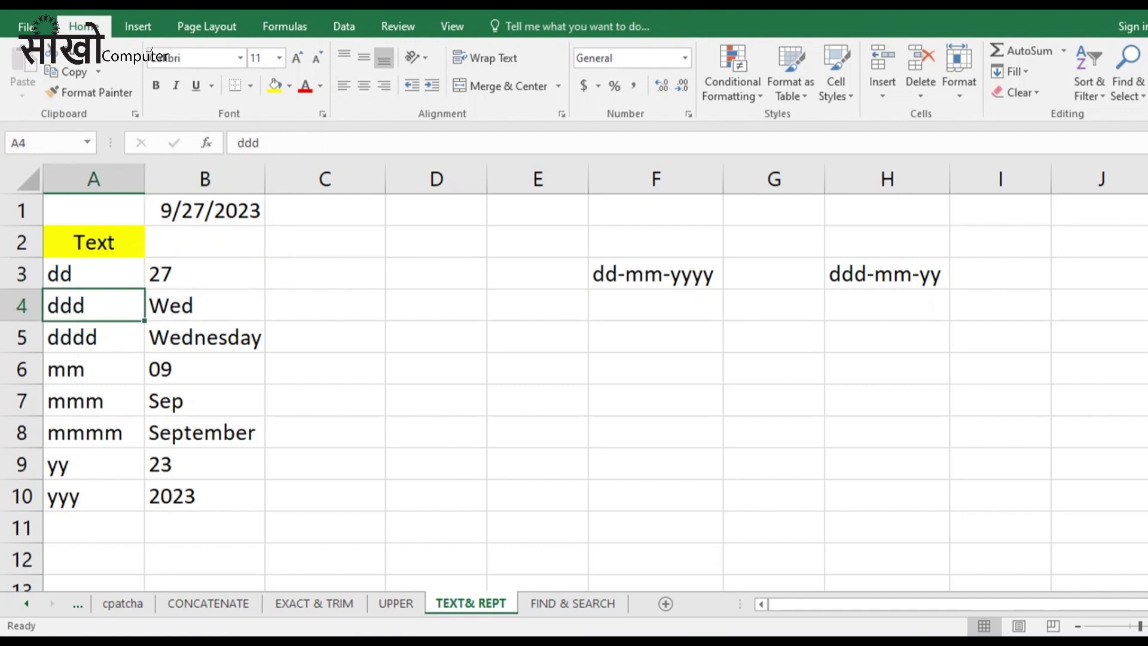
{"action": "left_click", "coordinate": [205, 306]}
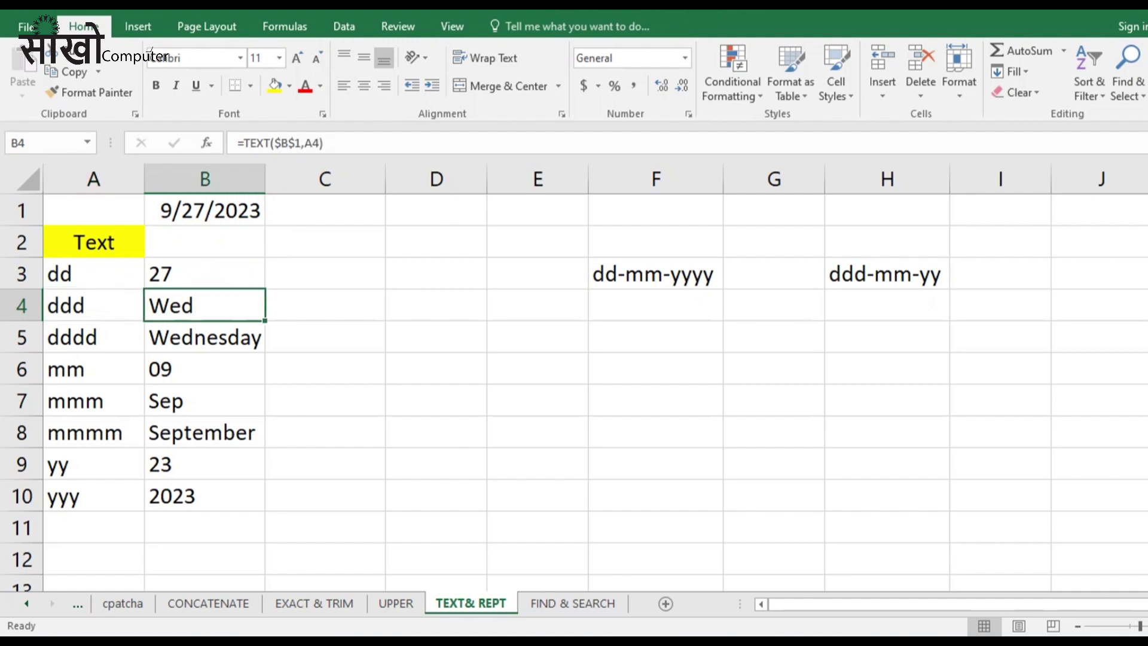
{"action": "left_click", "coordinate": [94, 337]}
{"action": "left_click", "coordinate": [205, 337]}
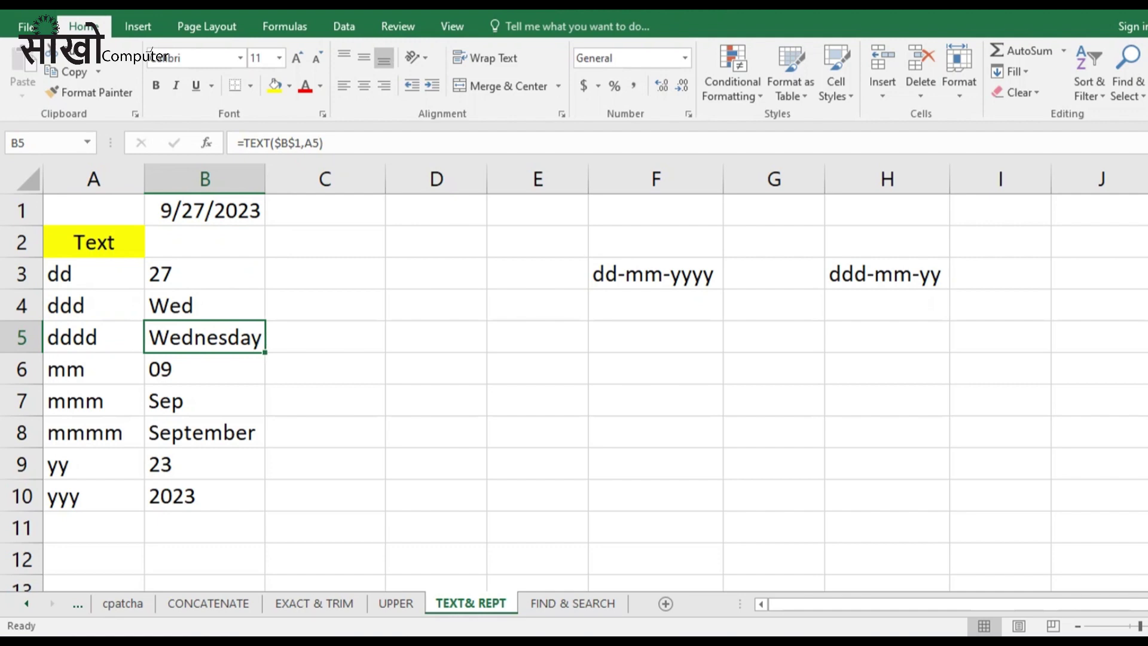
{"action": "left_click", "coordinate": [93, 369]}
{"action": "left_click", "coordinate": [205, 369]}
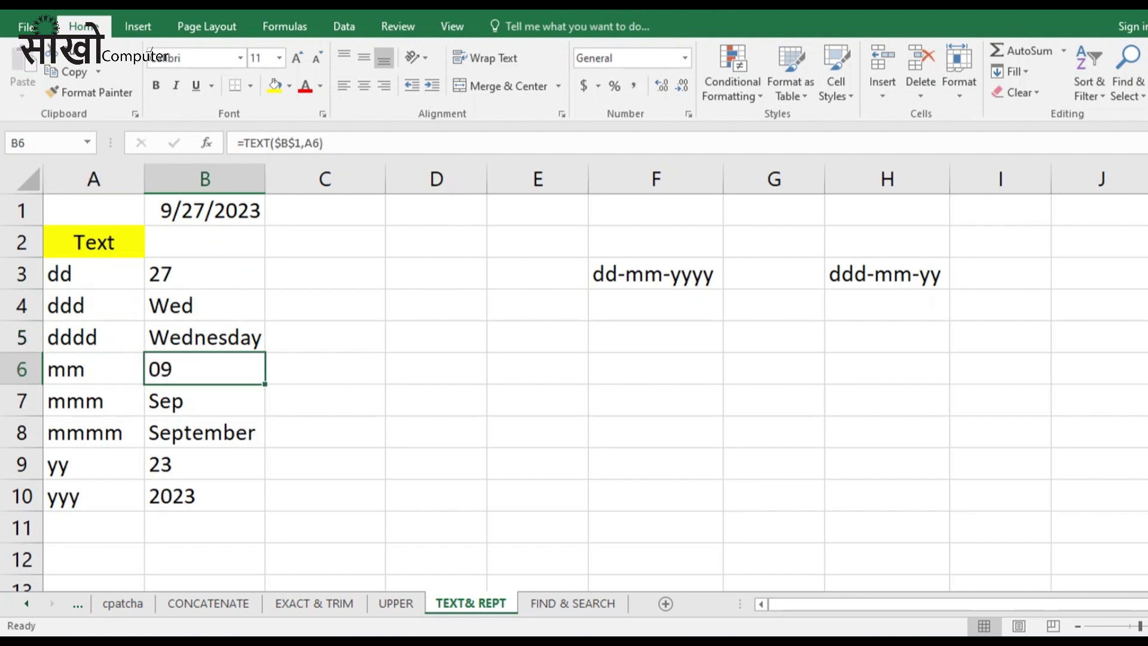
{"action": "left_click", "coordinate": [94, 464]}
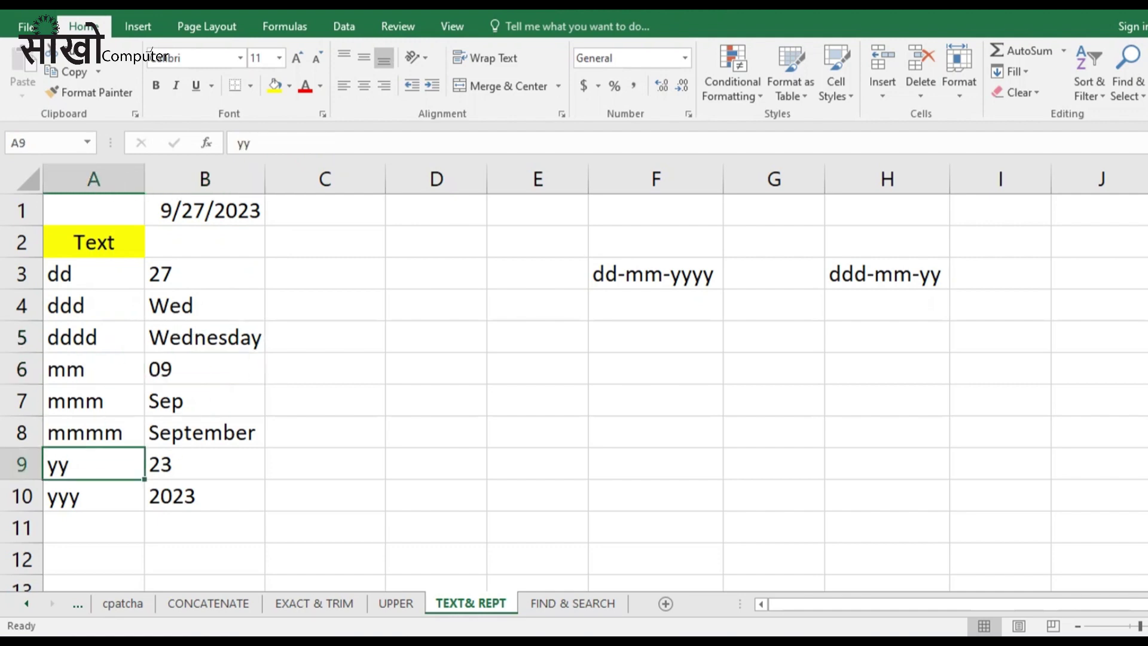
{"action": "left_click", "coordinate": [205, 464]}
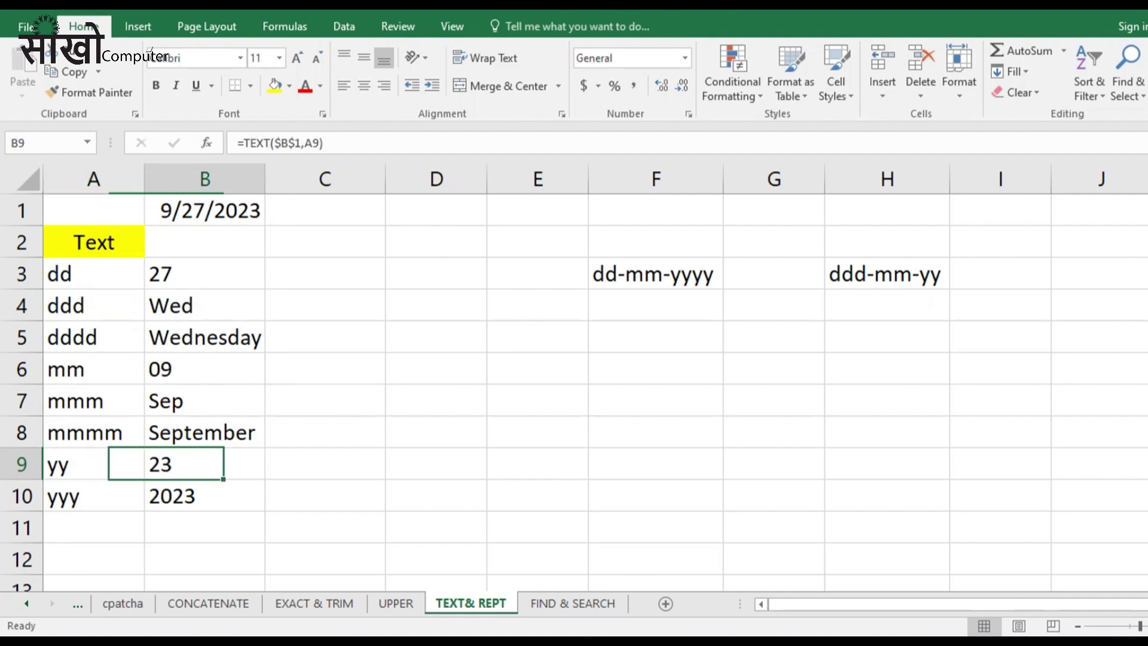
{"action": "left_click", "coordinate": [94, 496]}
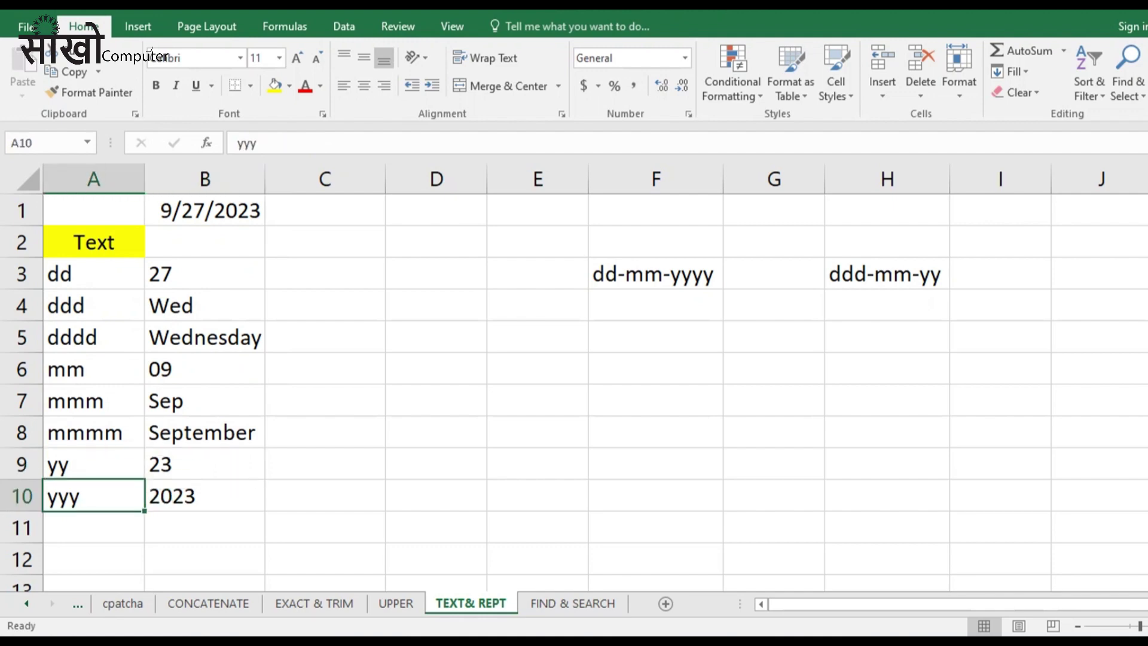
{"action": "left_click", "coordinate": [205, 496]}
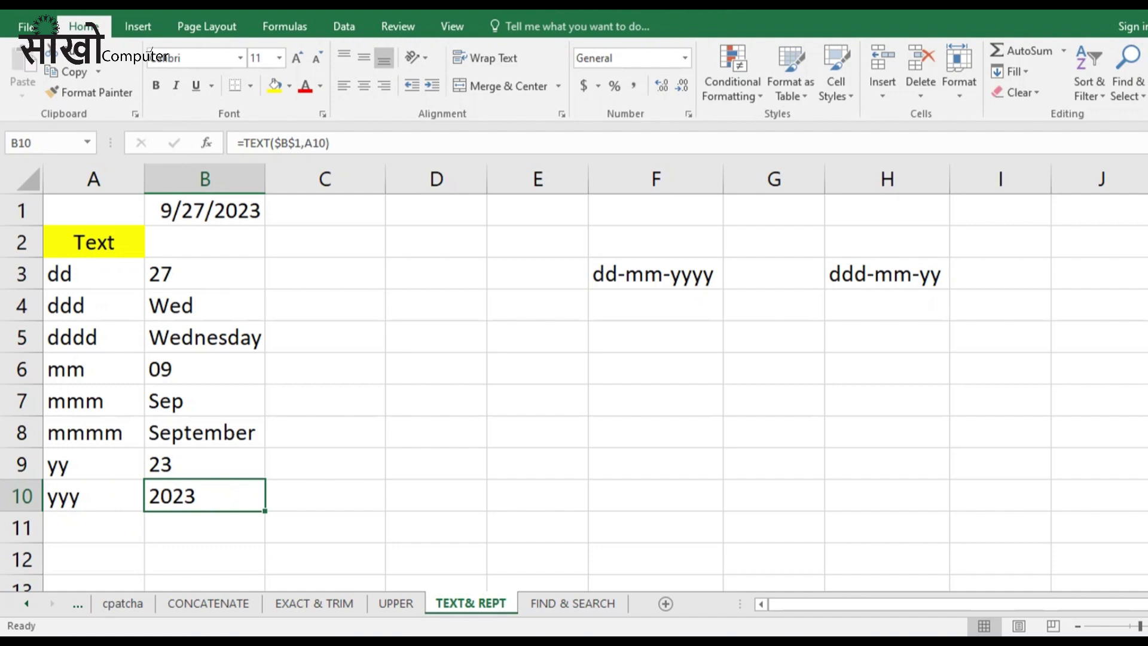
Clear the existing TEXT formulas from B3:B10 and make B3 the active cell.
{"action": "left_click_drag", "start_coordinate": [205, 273], "coordinate": [205, 496]}
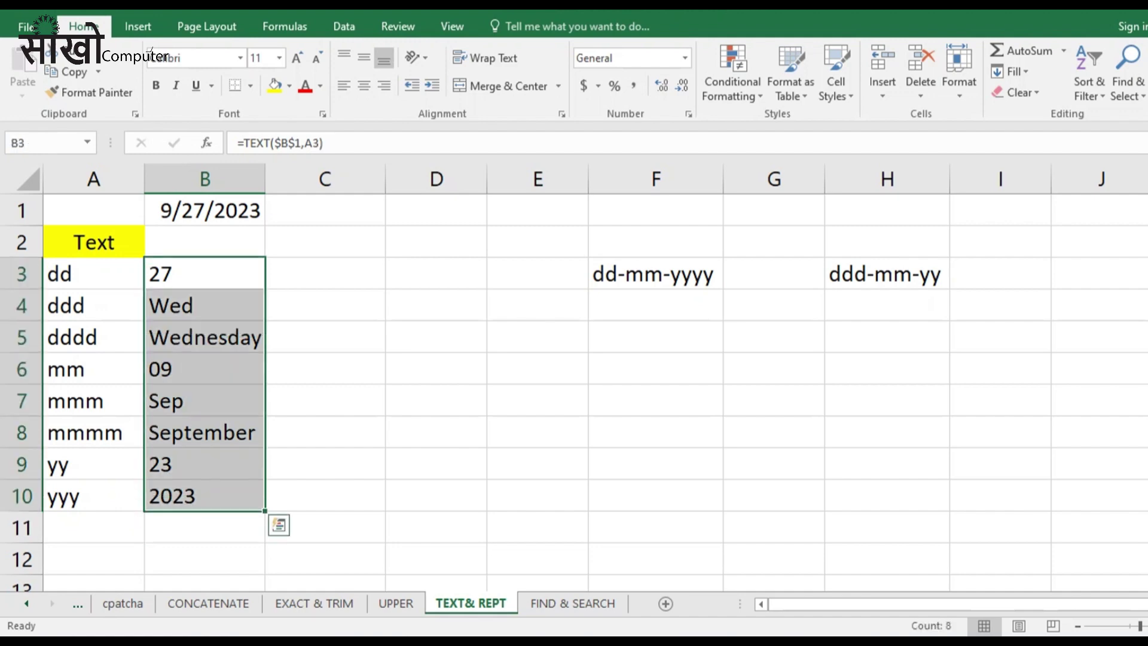
{"action": "key", "text": "Delete"}
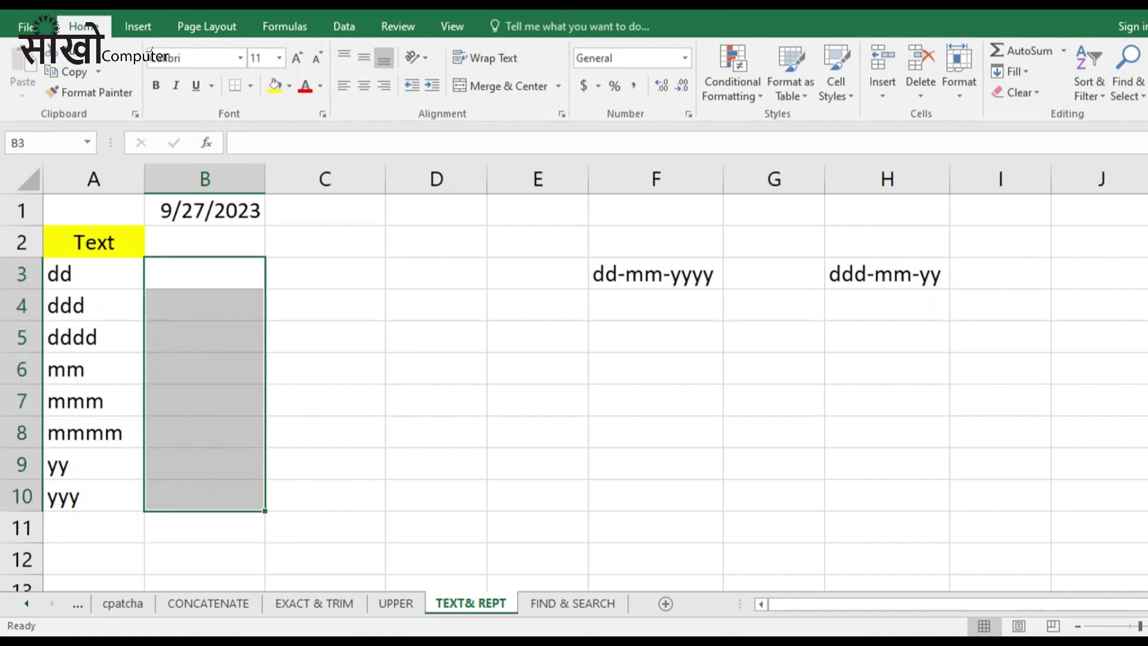
{"action": "key", "text": "Up"}
{"action": "key", "text": "Down"}
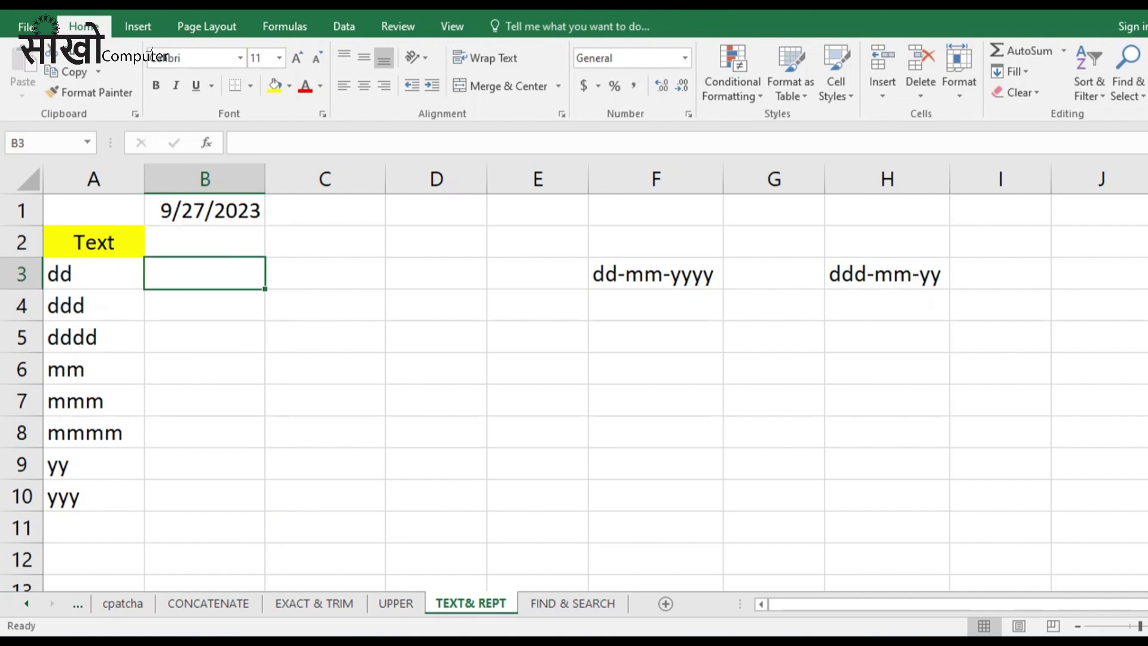
Enter =TEXT(B1,A3) in cell B3 to format the date with the dd code.
{"action": "type", "text": "=tex"}
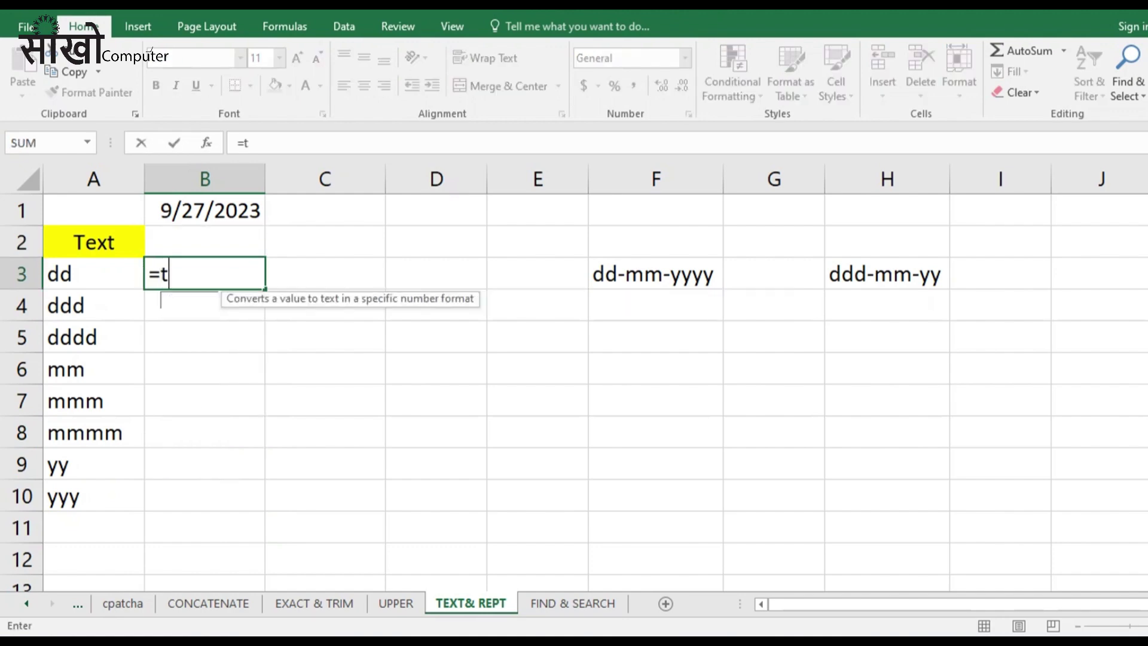
{"action": "key", "text": "Tab"}
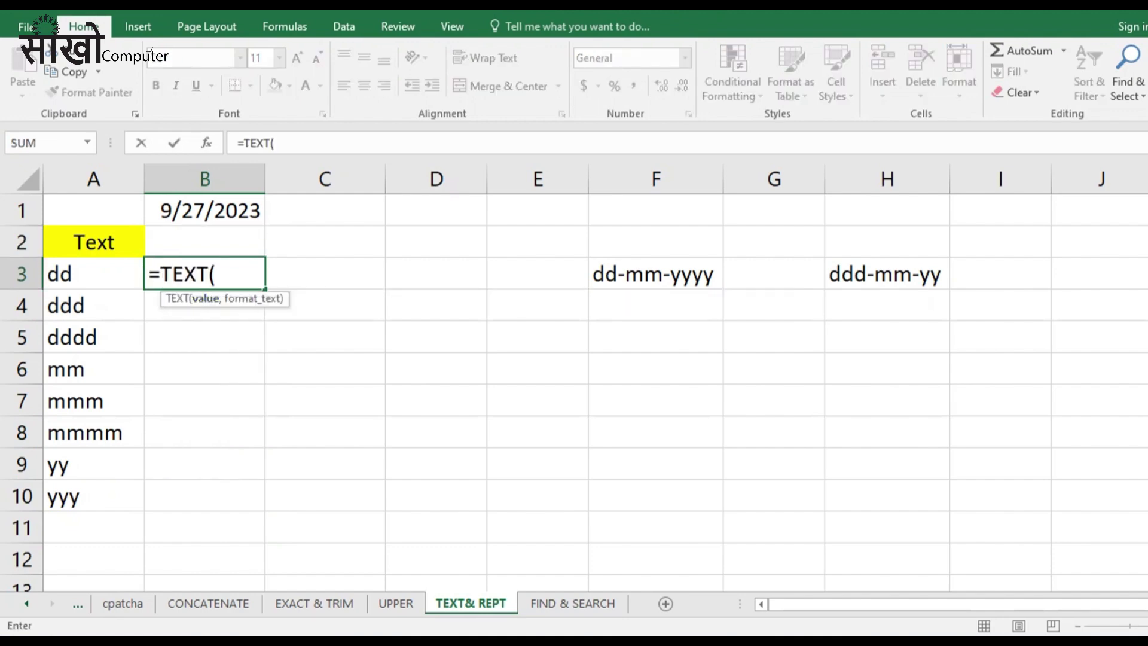
{"action": "key", "text": "Up"}
{"action": "key", "text": "Up"}
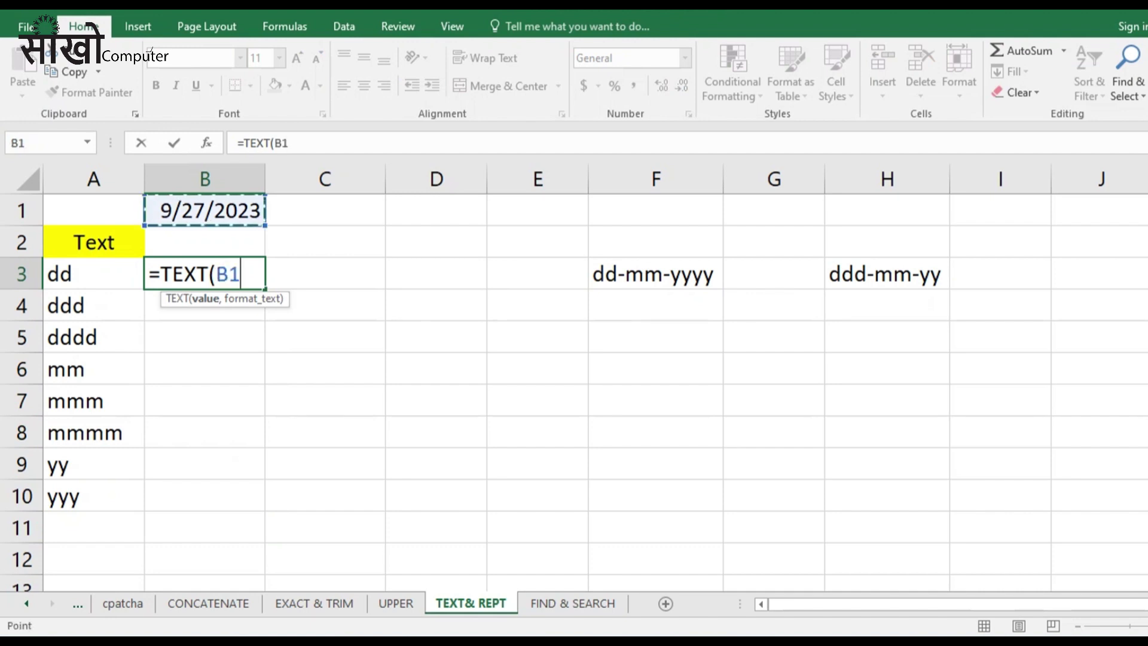
{"action": "type", "text": ","}
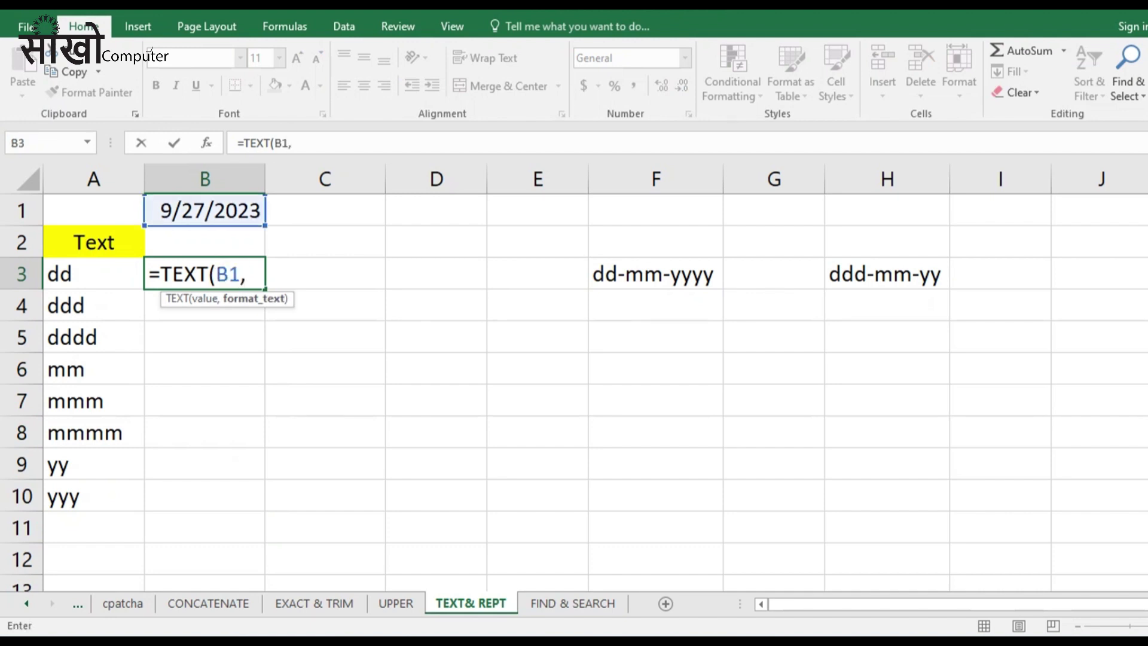
{"action": "key", "text": "Left"}
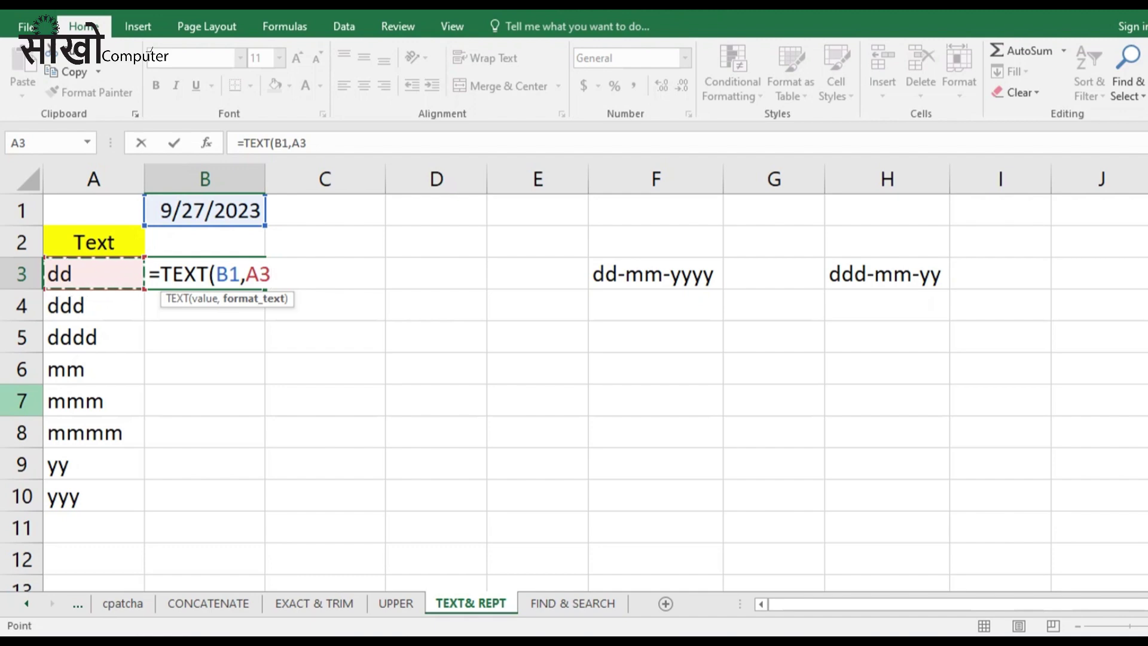
{"action": "type", "text": ")"}
{"action": "key", "text": "Return"}
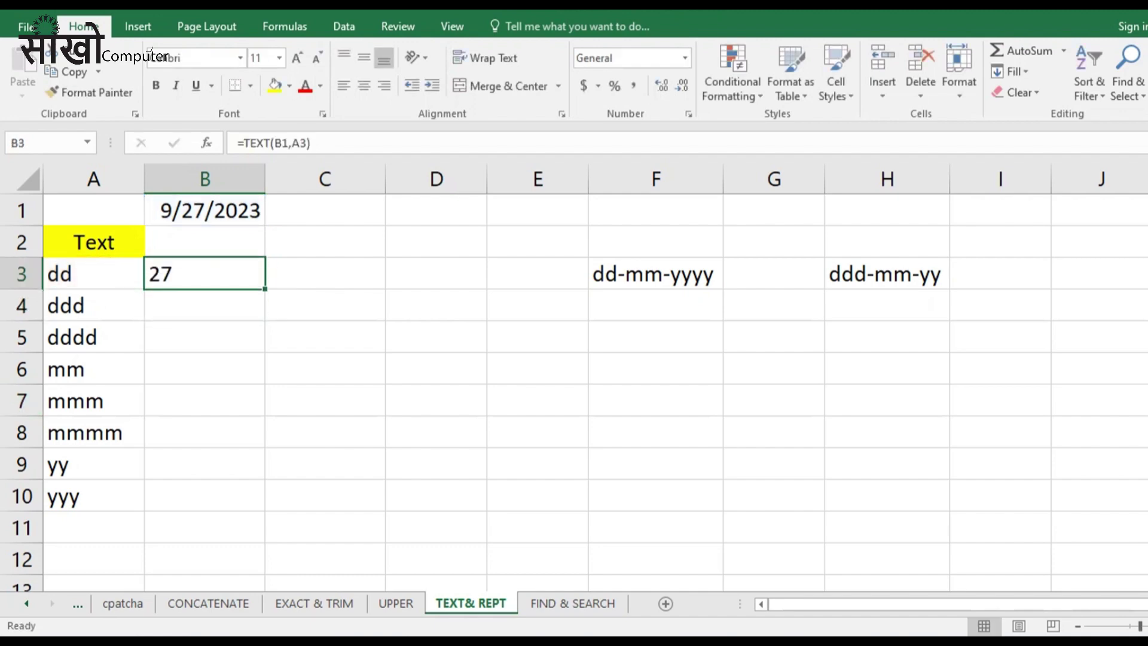
Enter =TEXT(B1,"ddd") in cell B4, giving the format code as quoted text.
{"action": "key", "text": "Down"}
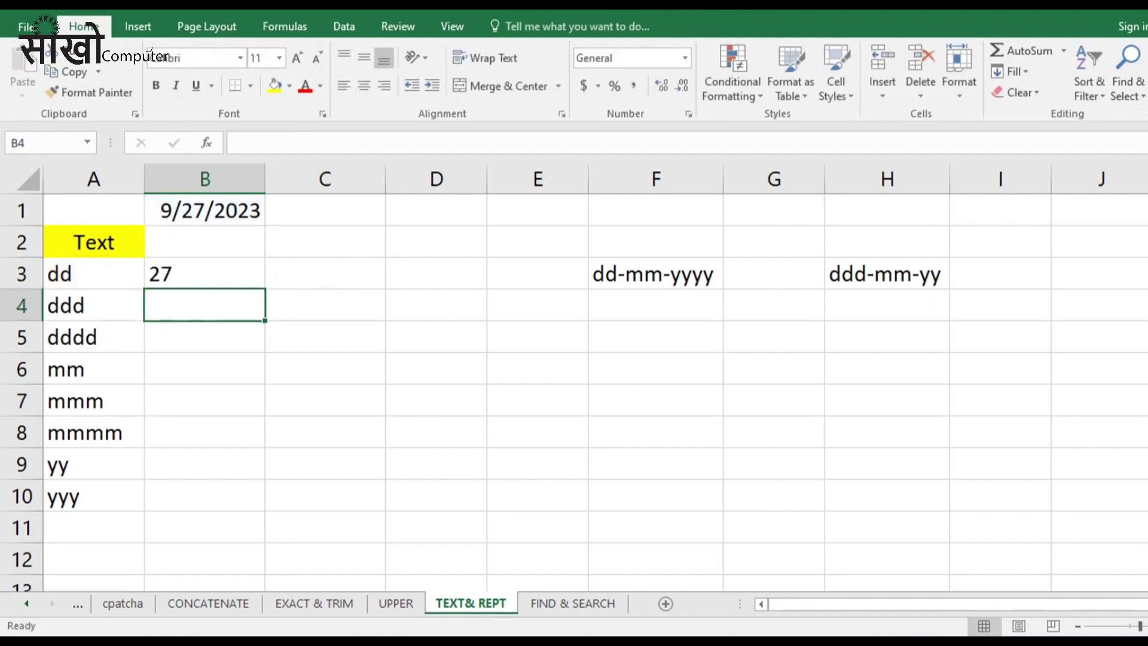
{"action": "type", "text": "=te"}
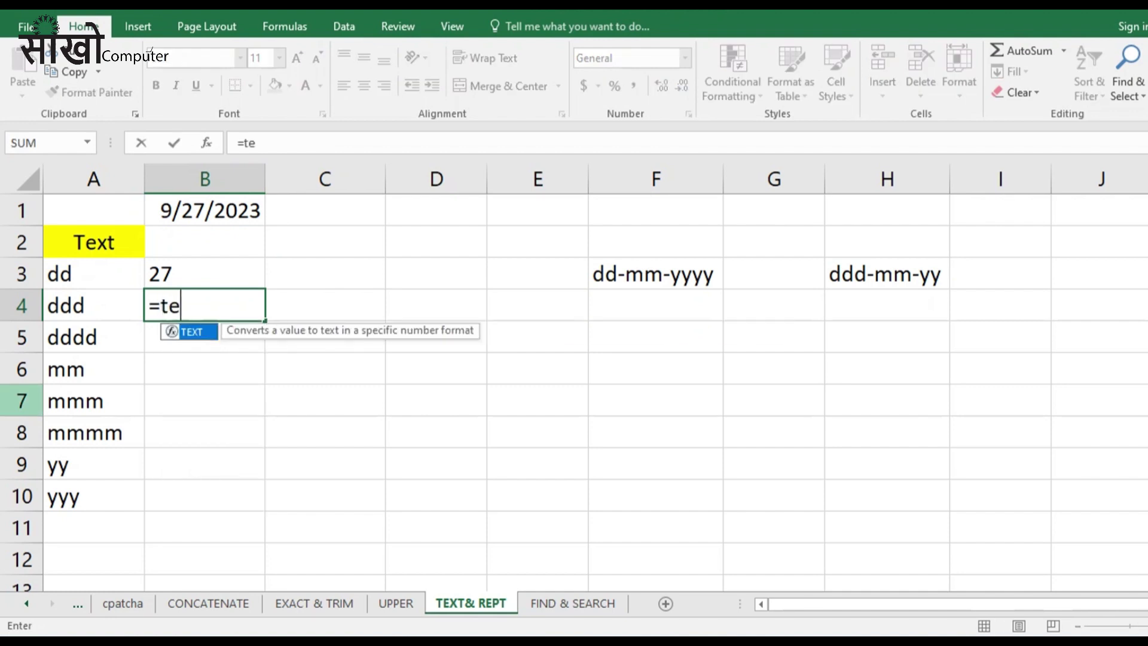
{"action": "key", "text": "Tab"}
{"action": "left_click", "coordinate": [205, 211]}
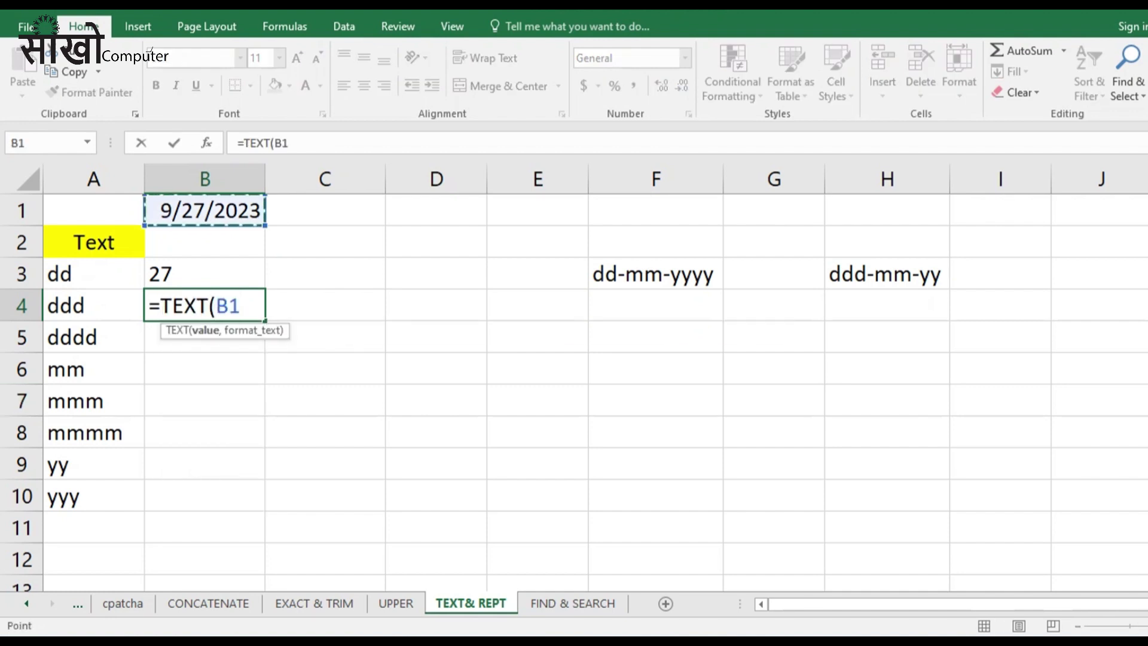
{"action": "type", "text": ","}
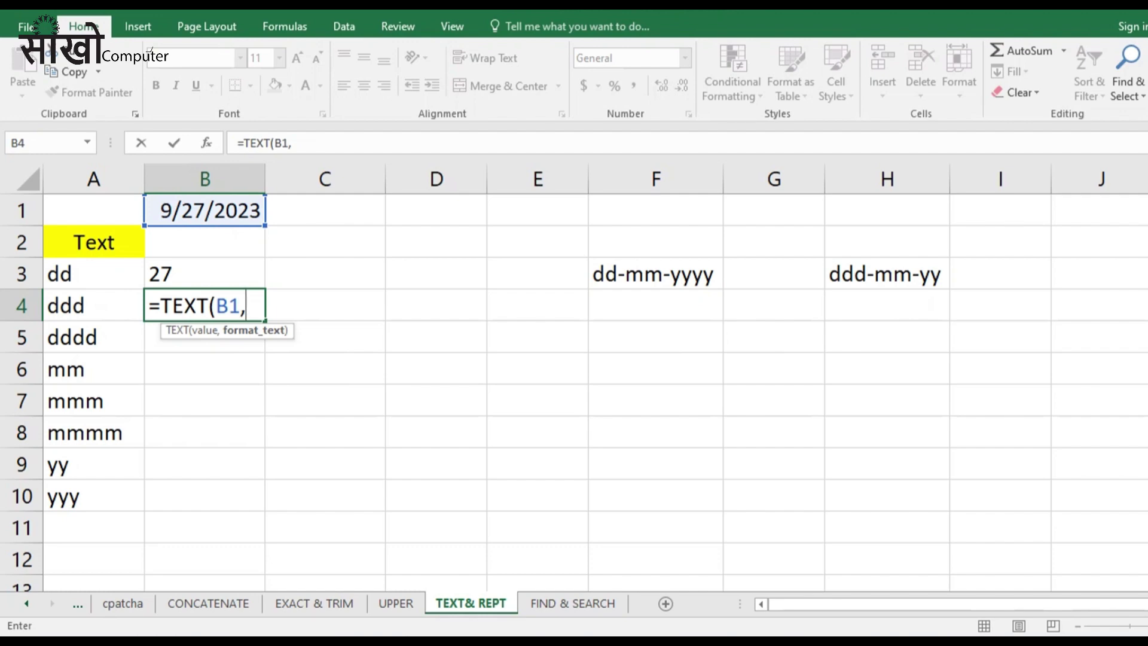
{"action": "type", "text": "\"ddd\")"}
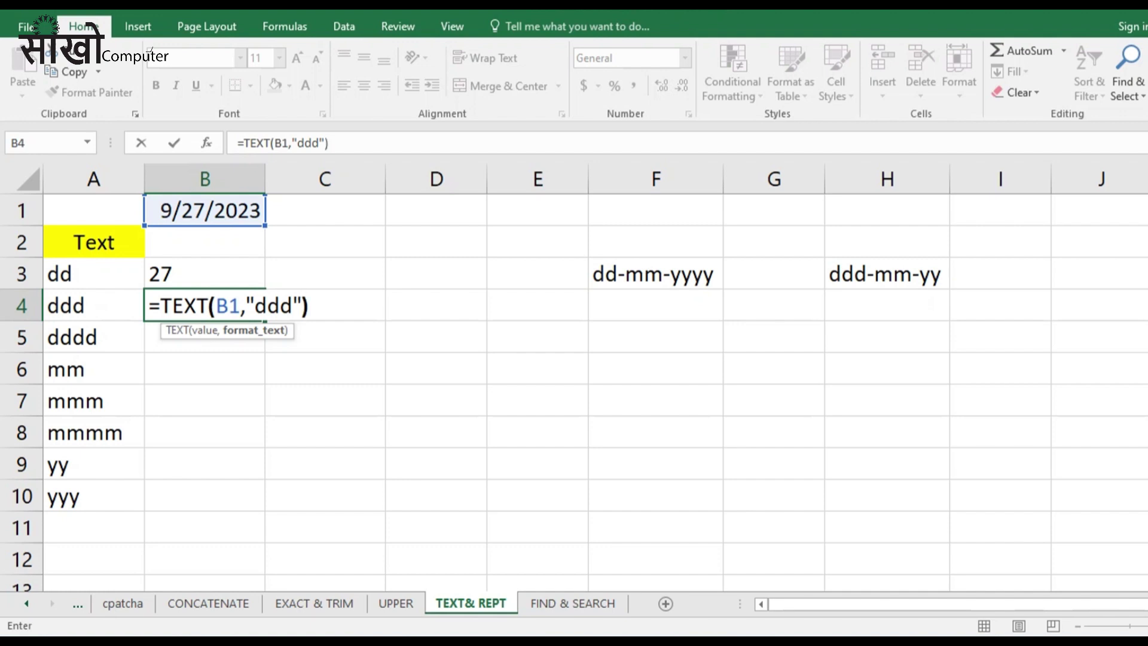
{"action": "key", "text": "ctrl+Return"}
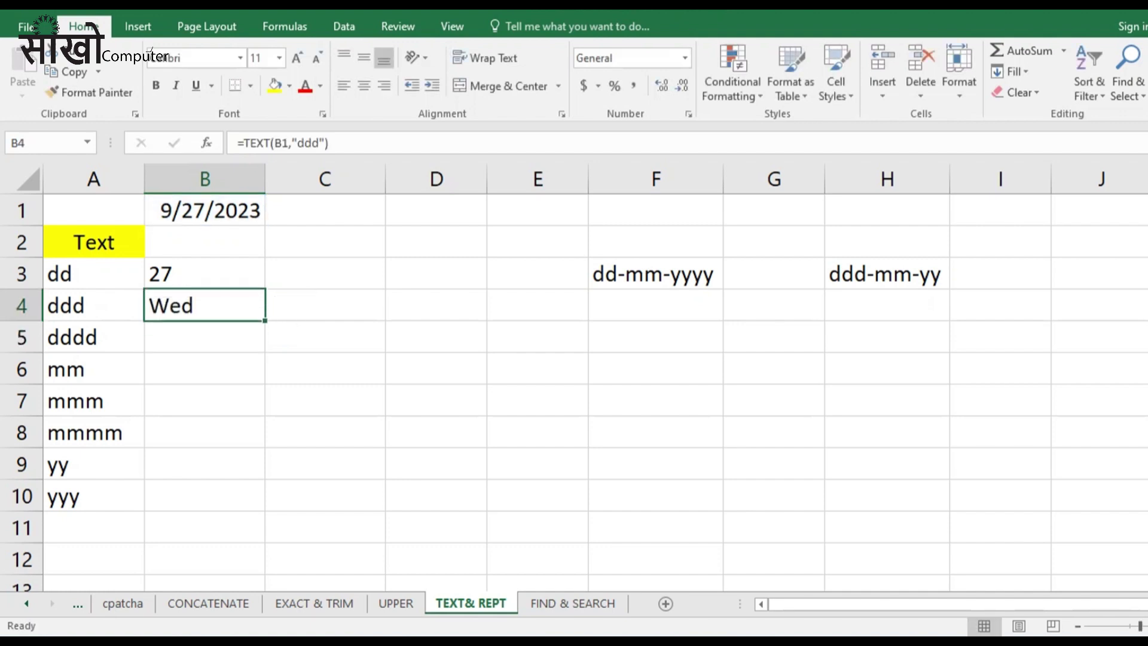
Enter =TEXT(B1,A5) in cell B5 to format the date with the dddd code.
{"action": "key", "text": "Down"}
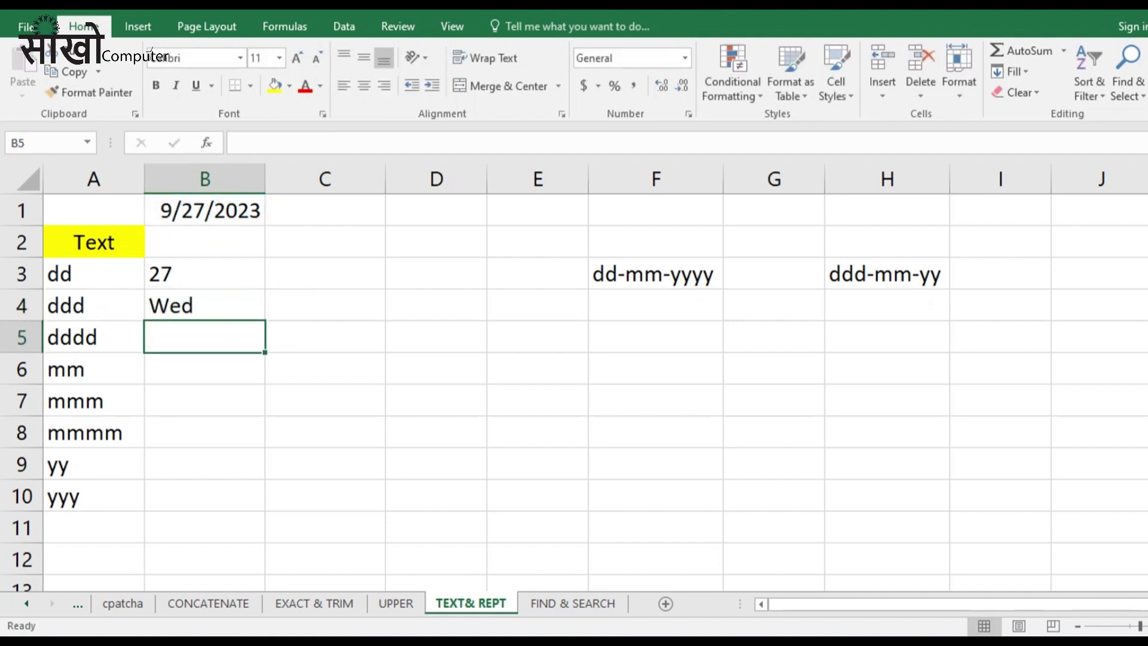
{"action": "type", "text": "=te"}
{"action": "key", "text": "Tab"}
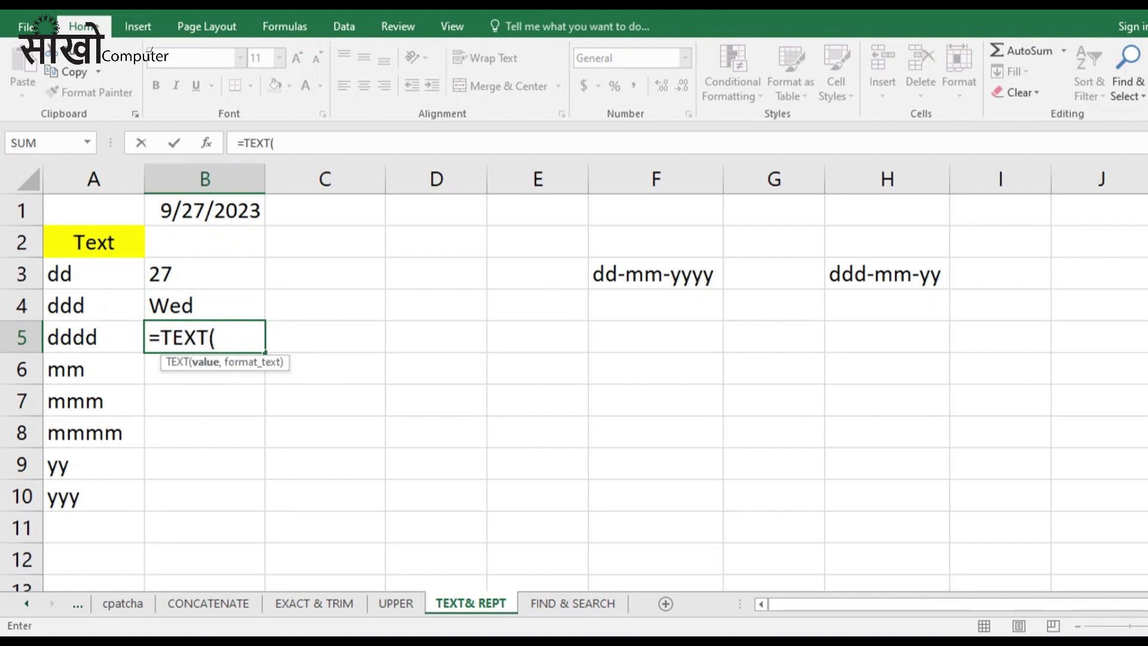
{"action": "left_click", "coordinate": [204, 211]}
{"action": "type", "text": ","}
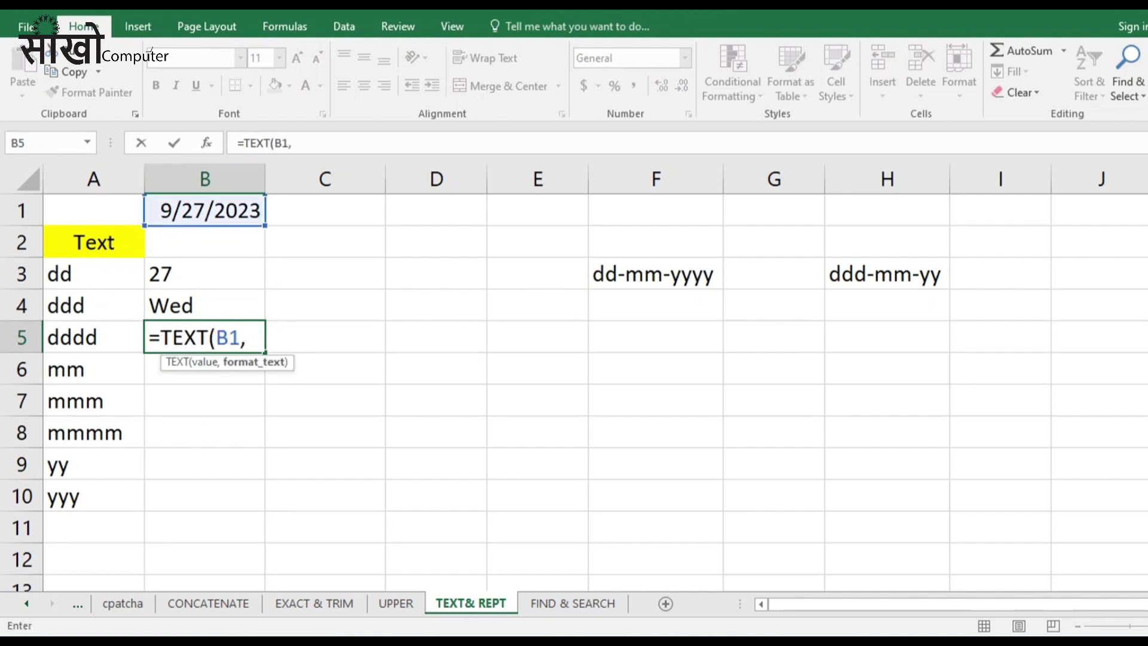
{"action": "key", "text": "Left"}
{"action": "type", "text": ")"}
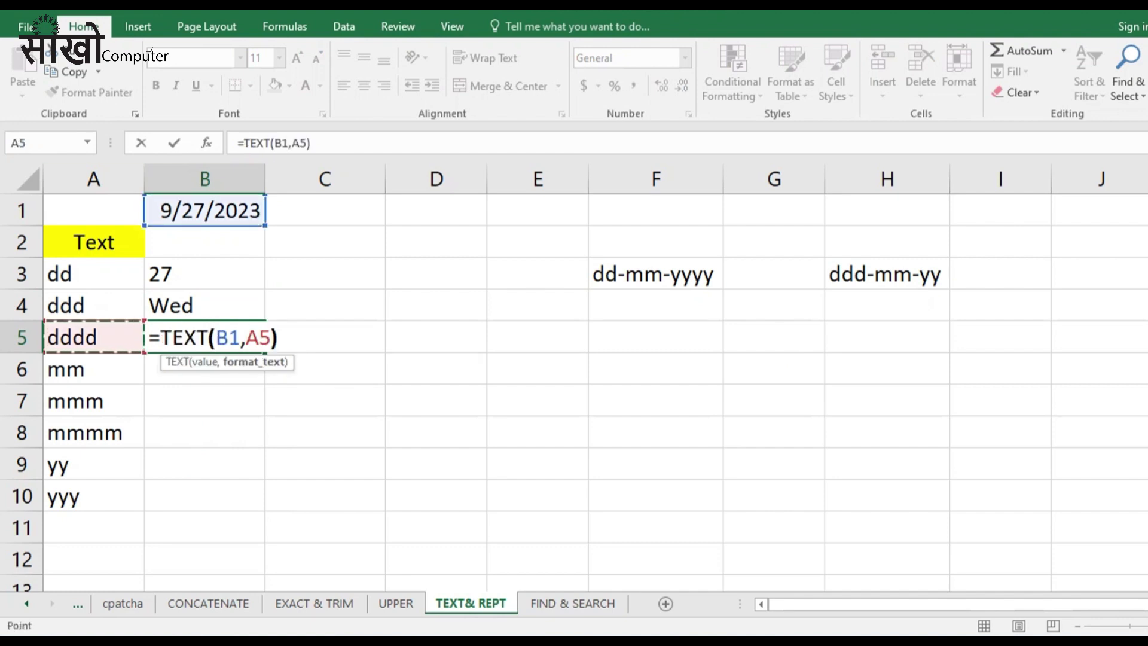
{"action": "key", "text": "ctrl+Return"}
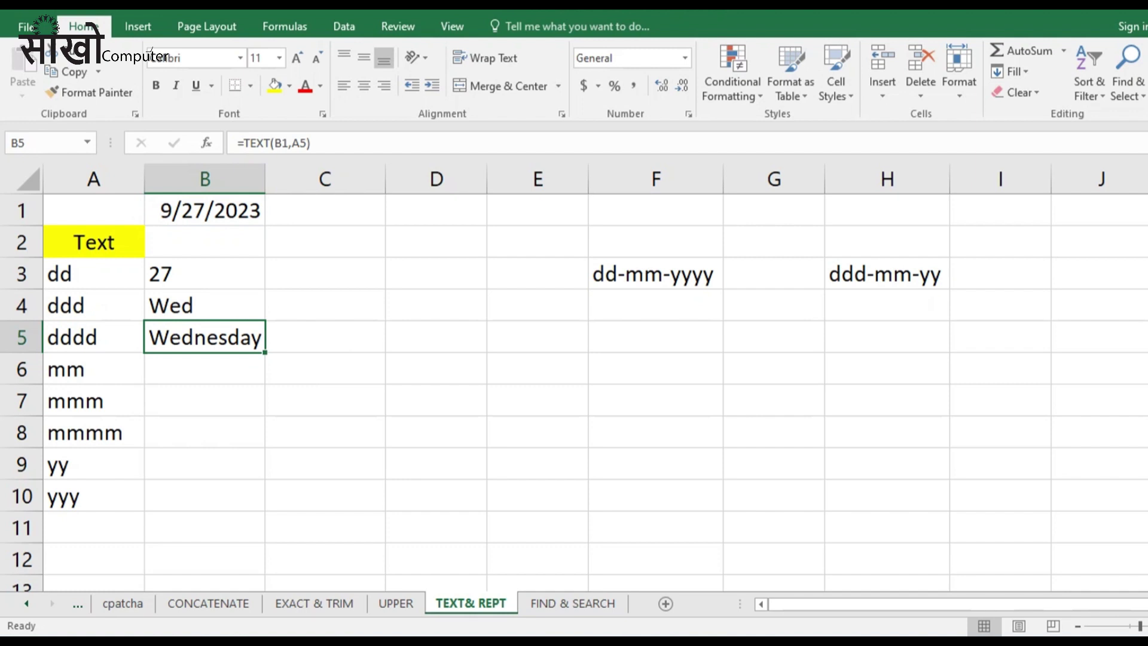
Fill the TEXT formula from B5 down through B10.
{"action": "left_click_drag", "start_coordinate": [264, 352], "coordinate": [266, 505]}
{"action": "left_click", "coordinate": [436, 465]}
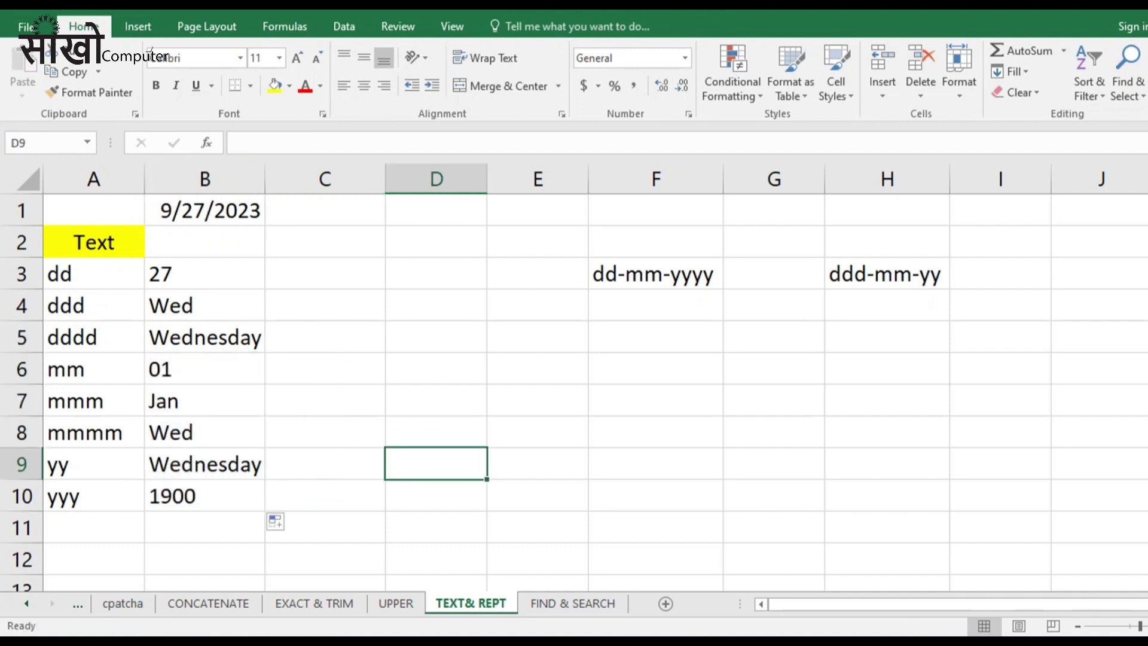
Inspect the cell references in the copied formula in B7 without changing it, and return to the formula in B3.
{"action": "double_click", "coordinate": [172, 401]}
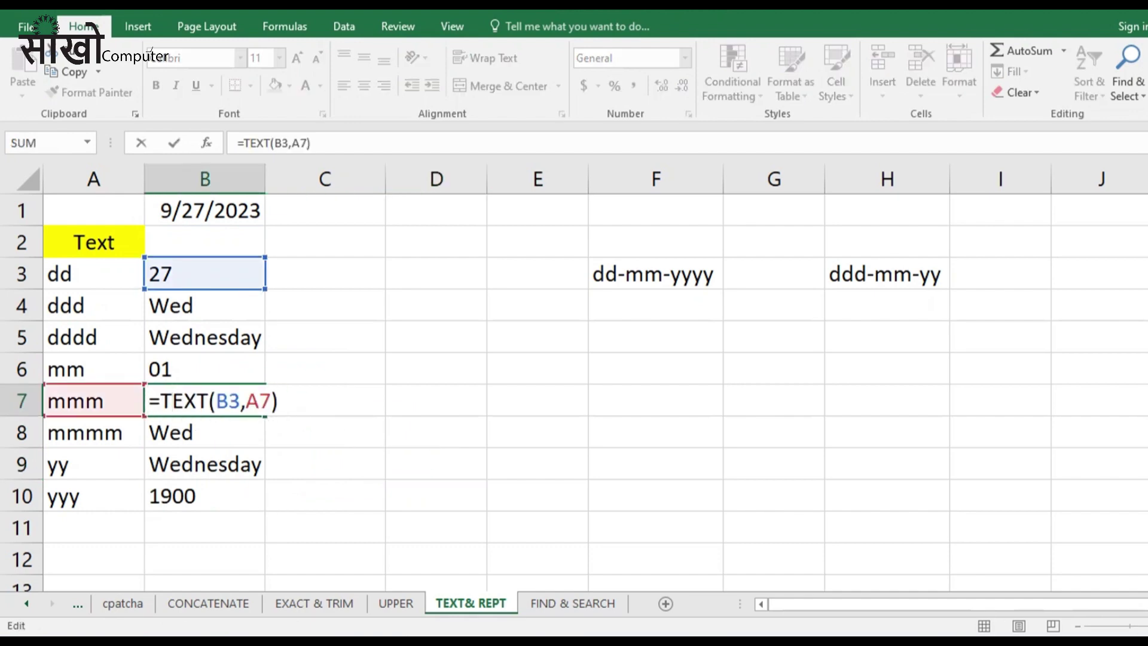
{"action": "key", "text": "Escape"}
{"action": "key", "text": "Up"}
{"action": "key", "text": "Up"}
{"action": "key", "text": "Up"}
{"action": "key", "text": "Up"}
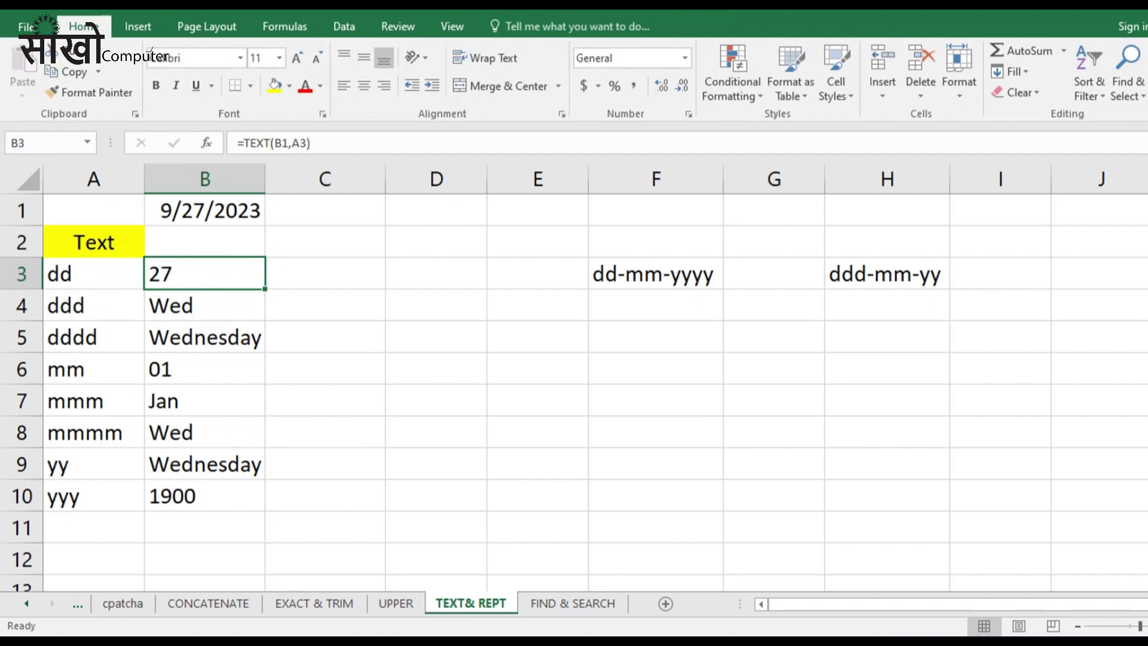
Make the date reference in B3's formula absolute, as =TEXT($B$1,A3), and fill it down through B10.
{"action": "key", "text": "F2"}
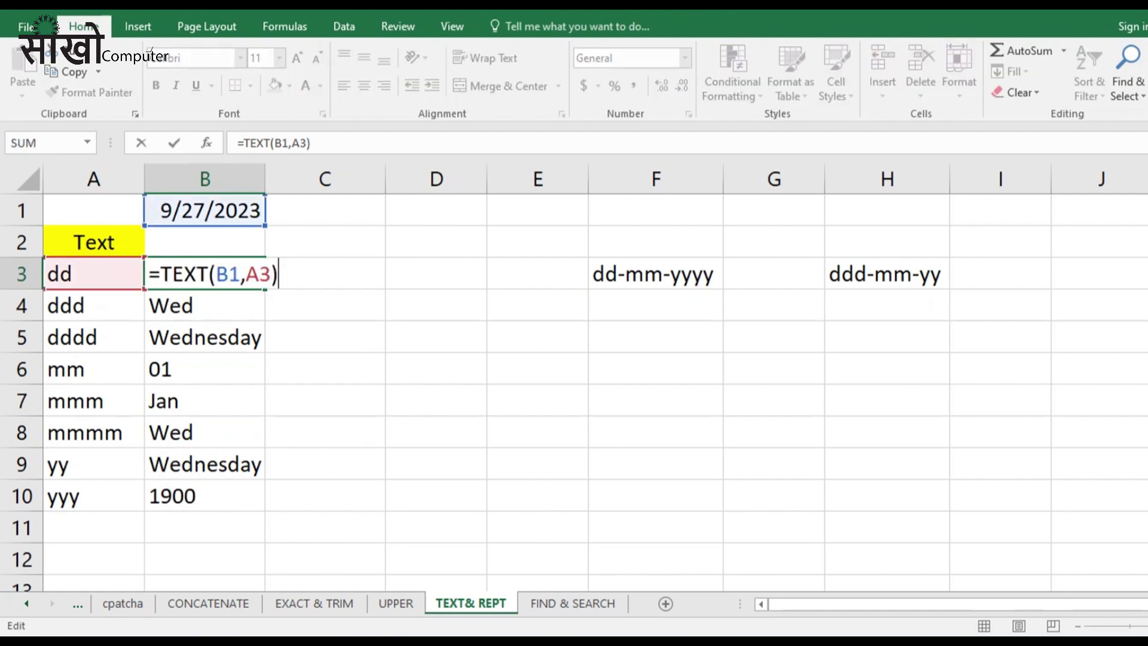
{"action": "left_click", "coordinate": [229, 274]}
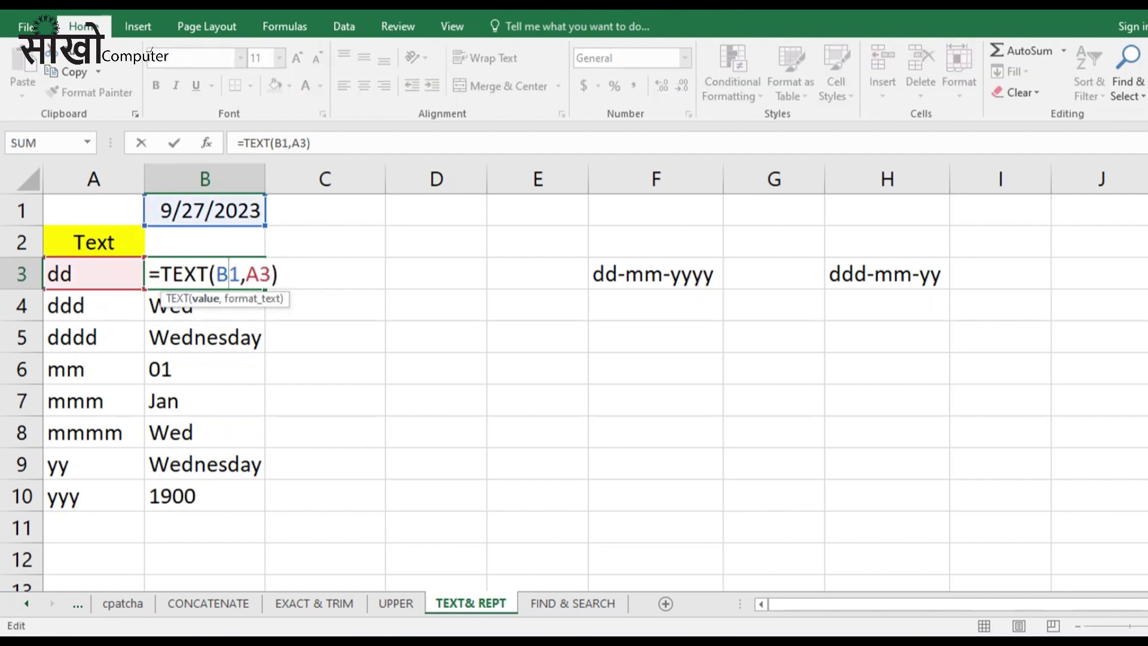
{"action": "key", "text": "F4"}
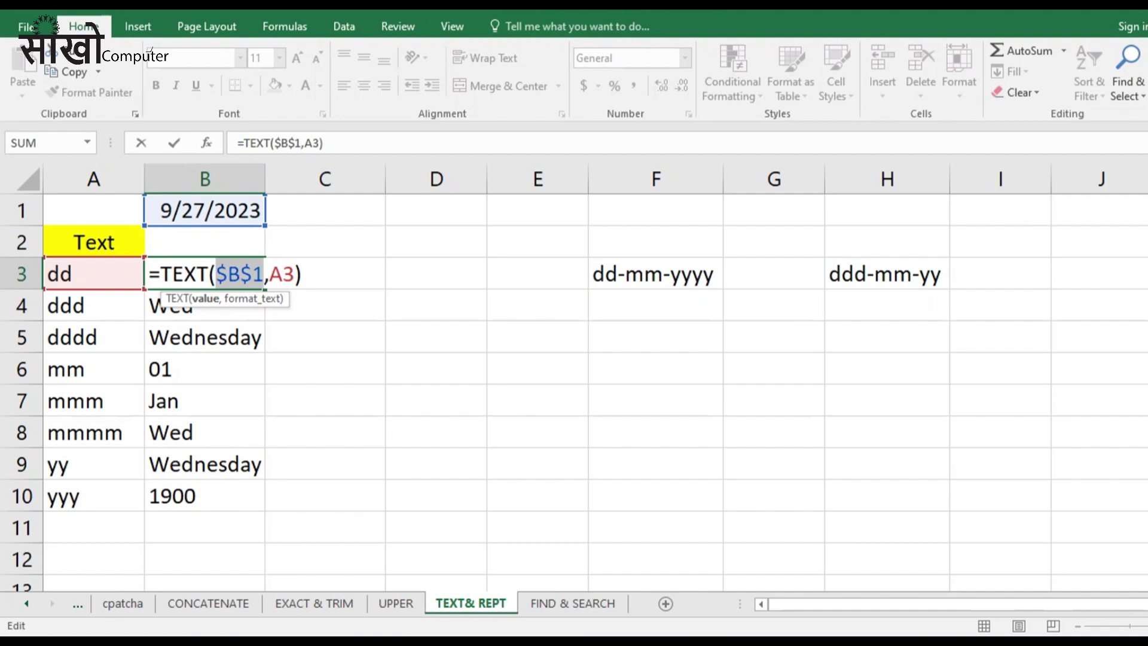
{"action": "key", "text": "ctrl+Return"}
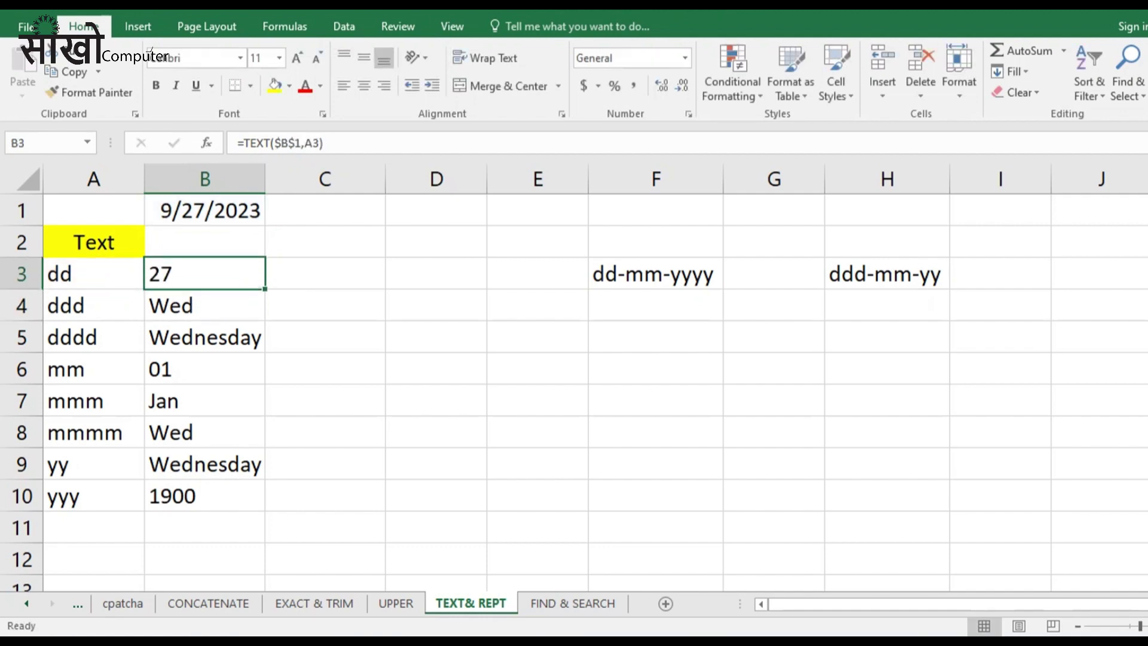
{"action": "left_click_drag", "start_coordinate": [263, 288], "coordinate": [264, 505]}
{"action": "left_click", "coordinate": [325, 432]}
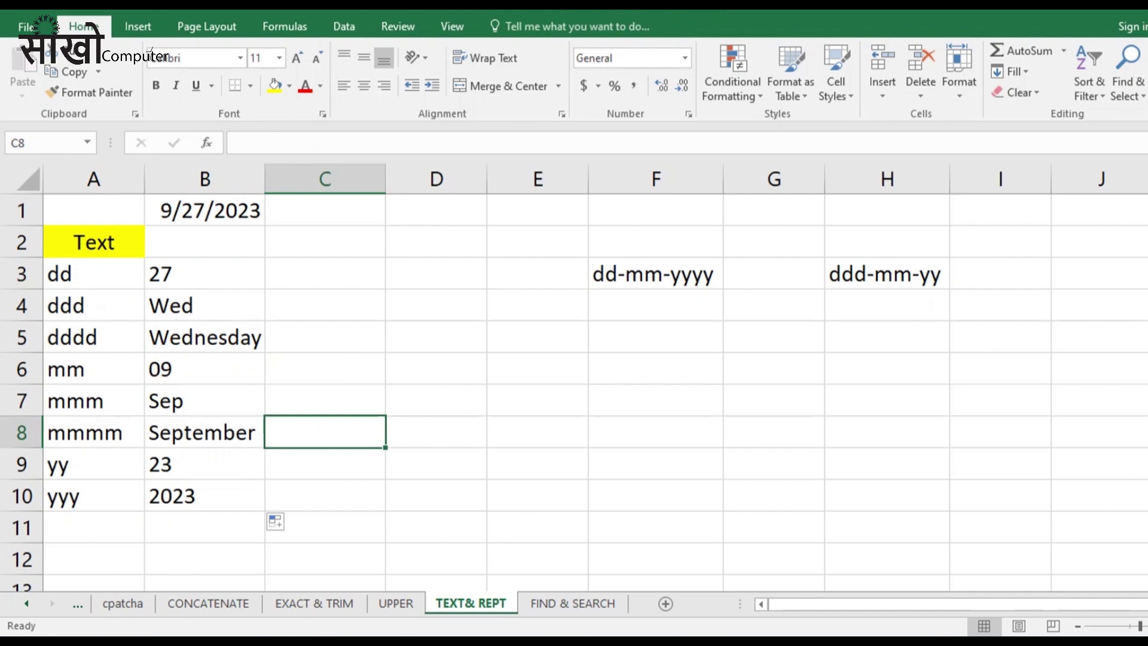
Compare the month and year codes in rows 6 to 9 of column A with their formatted results in column B.
{"action": "left_click", "coordinate": [93, 369]}
{"action": "left_click", "coordinate": [205, 369]}
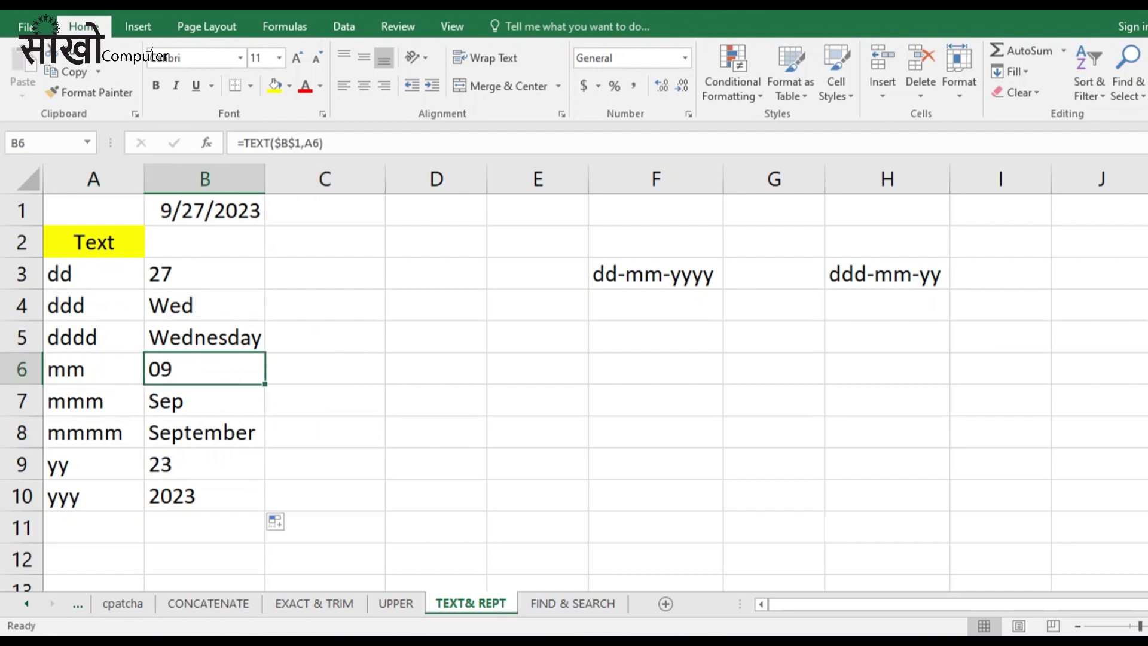
{"action": "left_click", "coordinate": [93, 400]}
{"action": "left_click", "coordinate": [205, 400]}
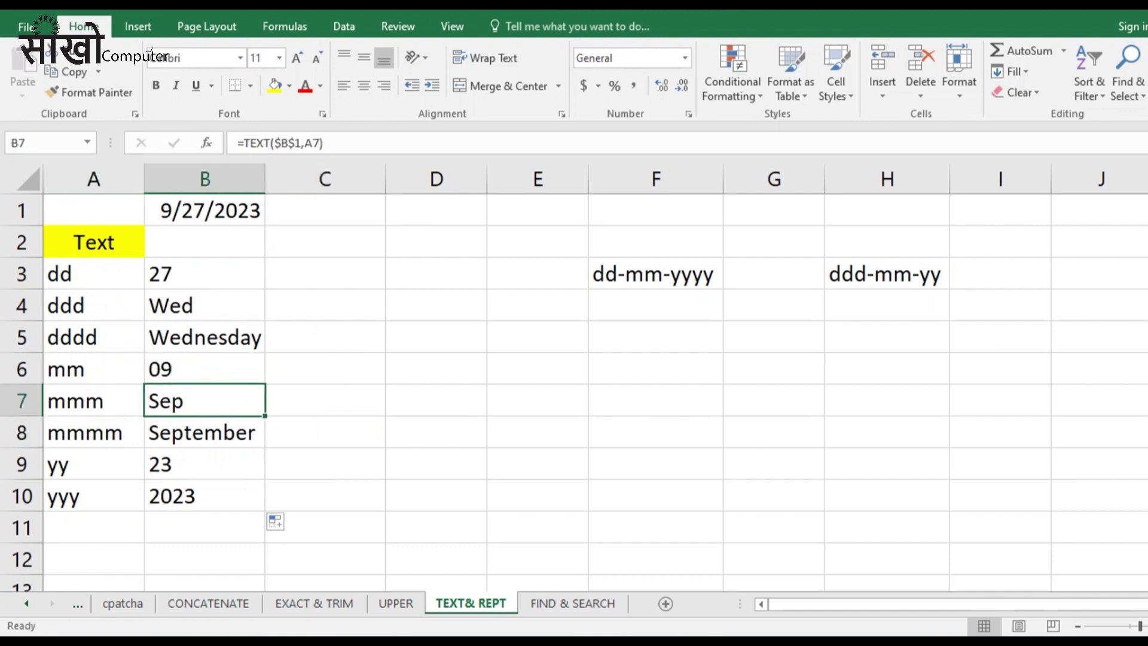
{"action": "left_click", "coordinate": [93, 432]}
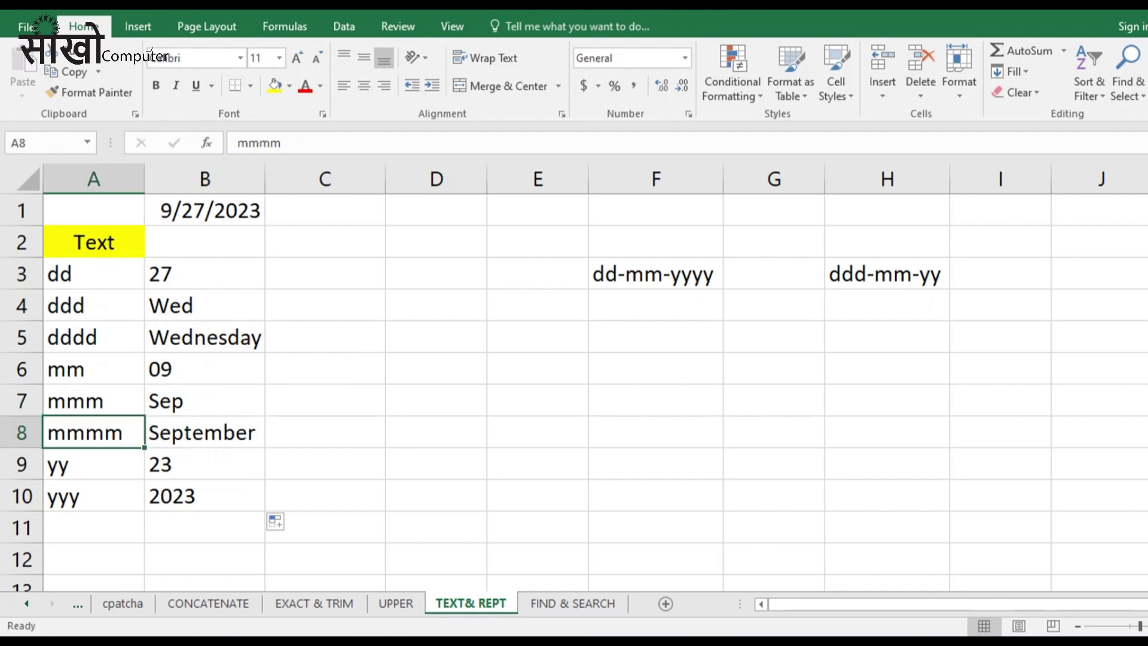
{"action": "left_click", "coordinate": [208, 464]}
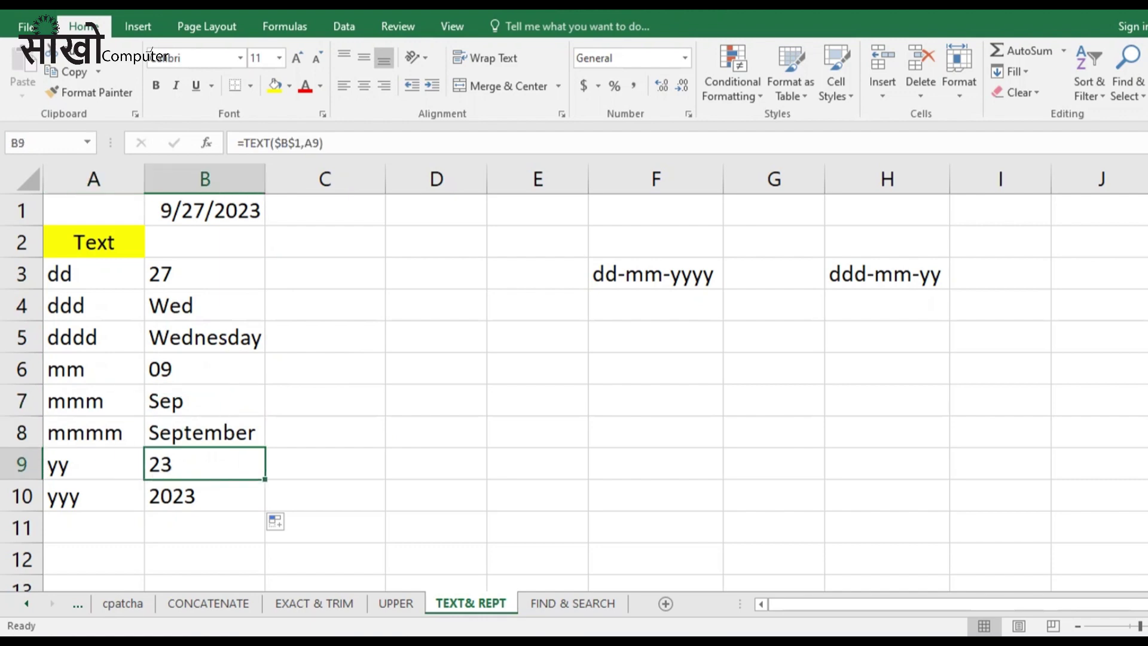
Examine the combined date format codes in F3 and H3 and the empty cells beneath them.
{"action": "left_click", "coordinate": [655, 274]}
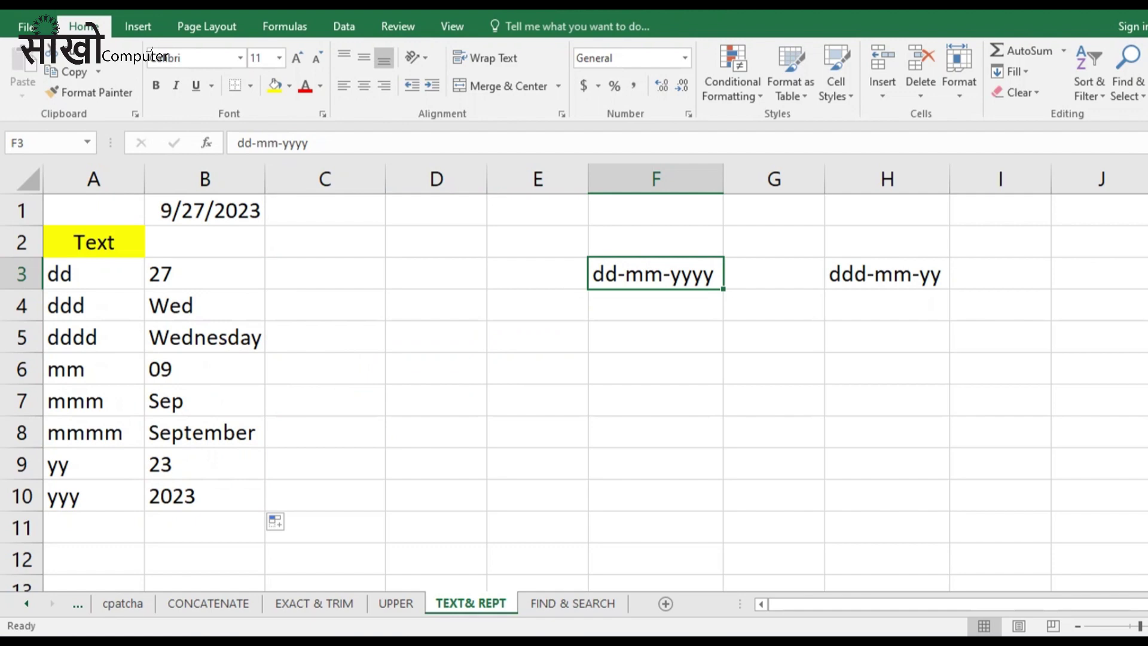
{"action": "left_click", "coordinate": [655, 306]}
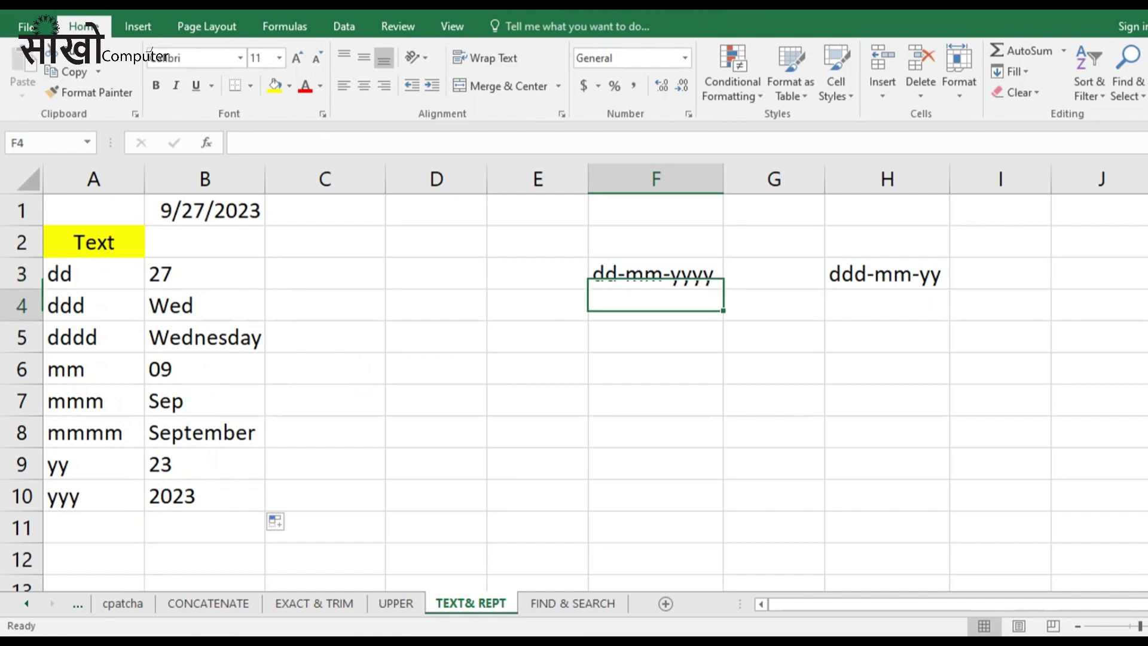
{"action": "left_click", "coordinate": [655, 274]}
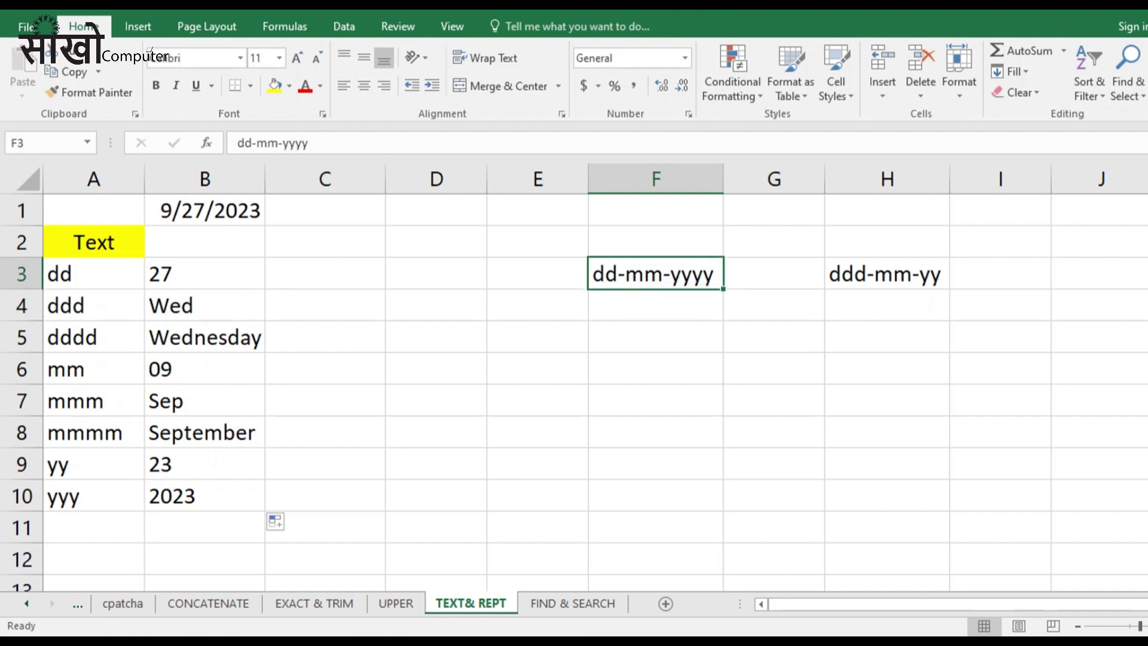
{"action": "key", "text": "Right"}
{"action": "key", "text": "Right"}
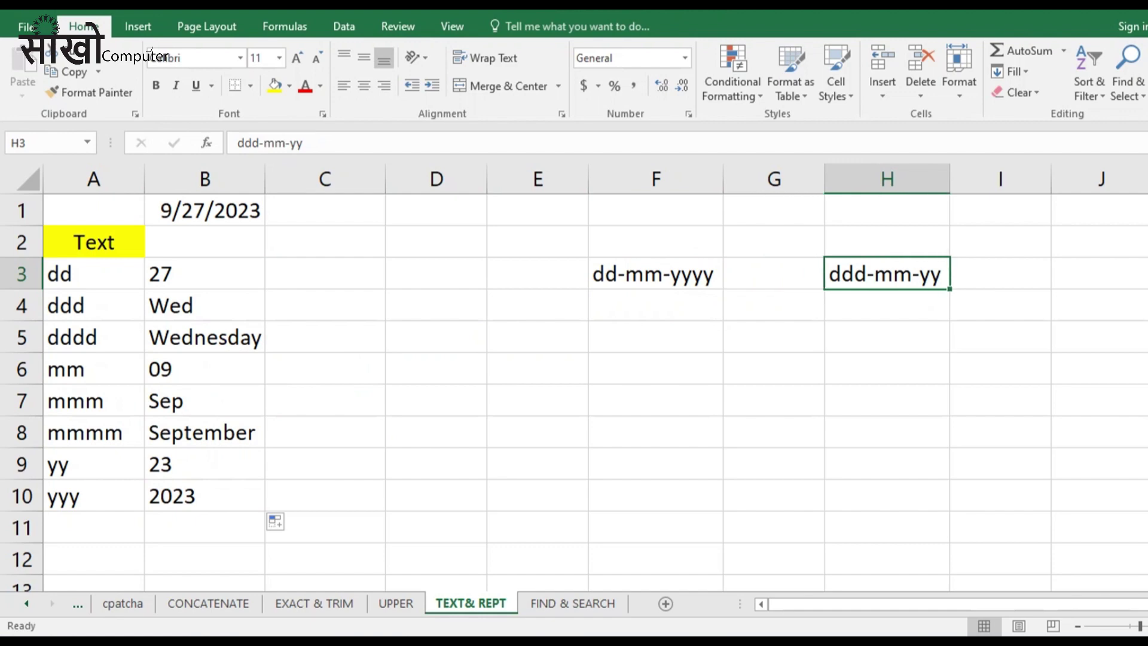
{"action": "key", "text": "Down"}
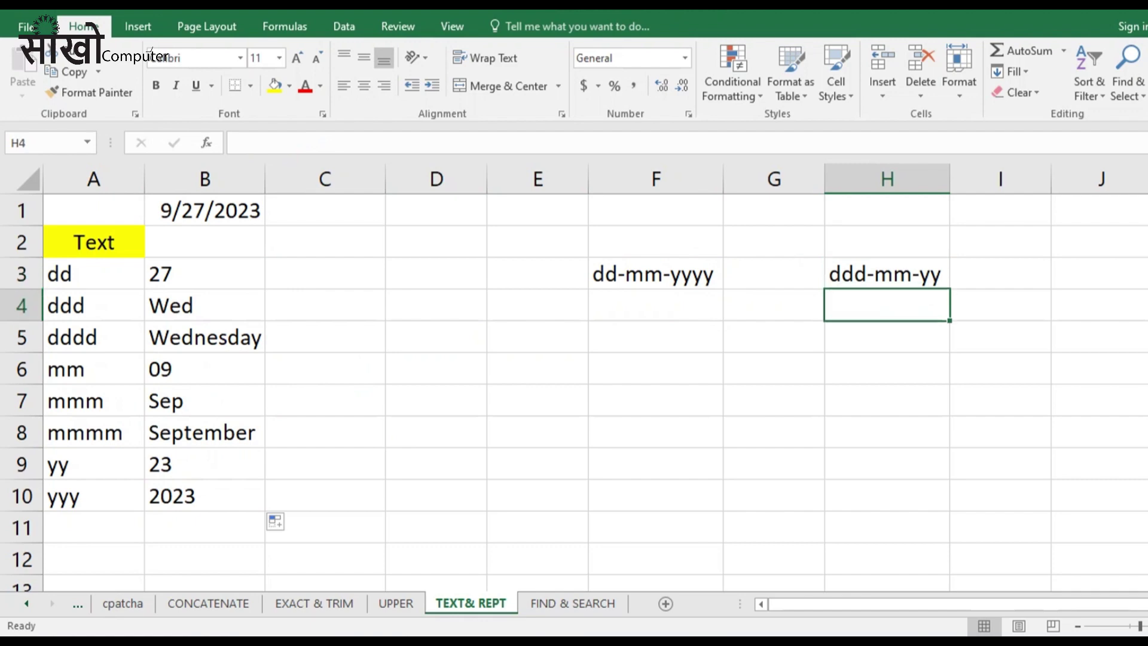
Enter 27-09-2023 in F4 as the example for the dd-mm-yyyy format.
{"action": "key", "text": "Left"}
{"action": "key", "text": "Left"}
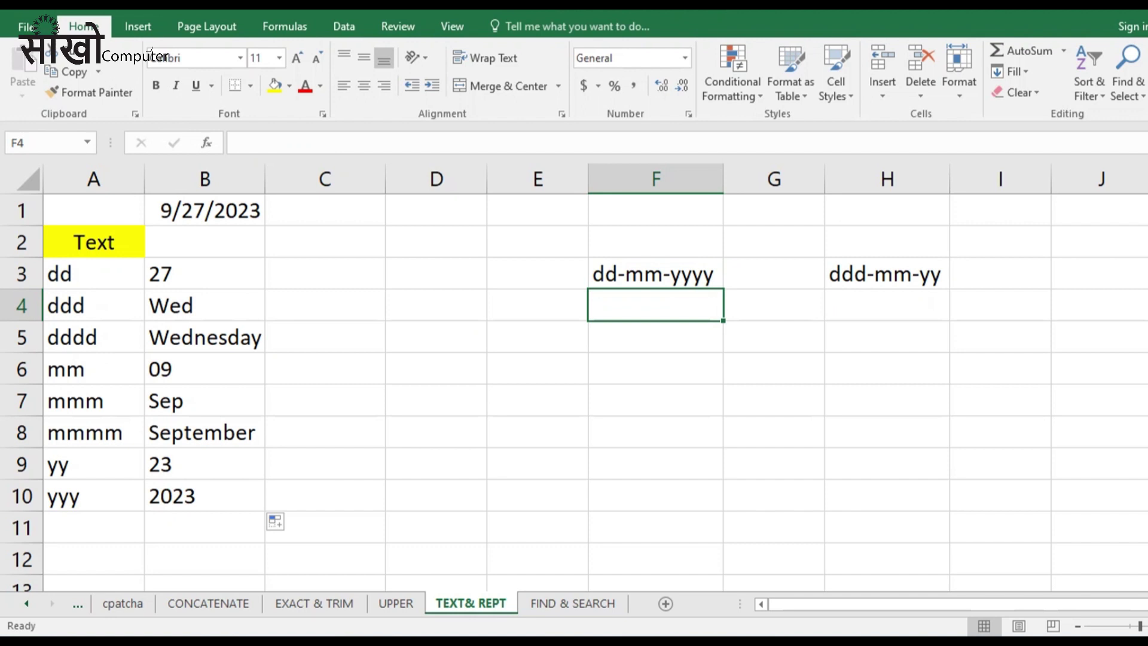
{"action": "type", "text": "27"}
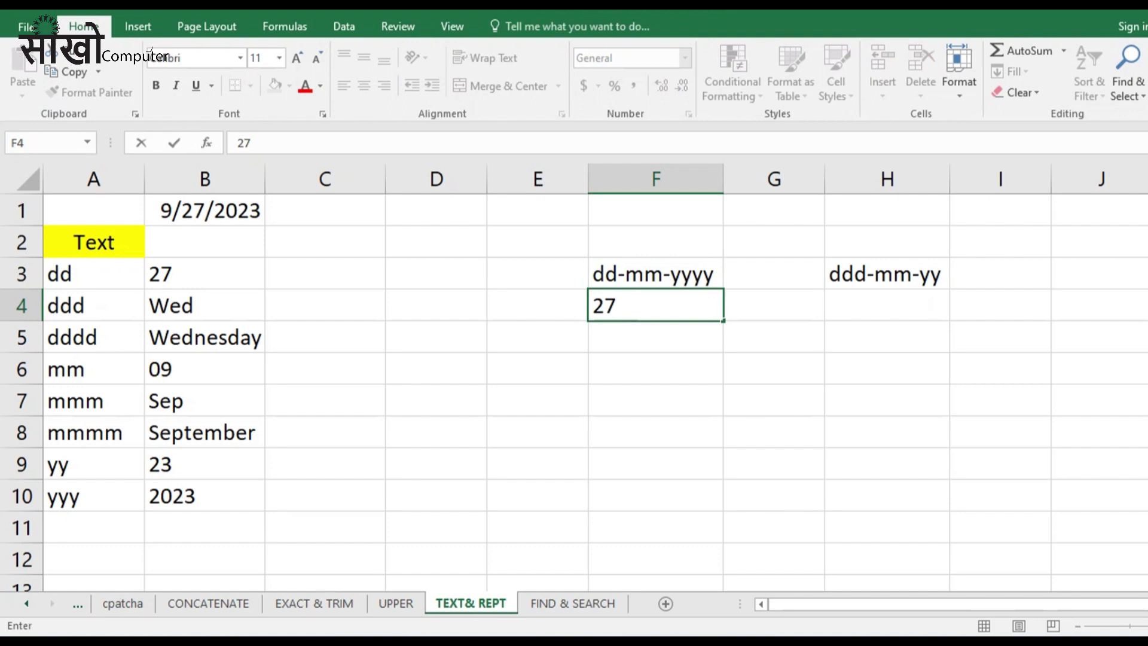
{"action": "type", "text": "-09-2023"}
{"action": "key", "text": "Return"}
{"action": "key", "text": "Up"}
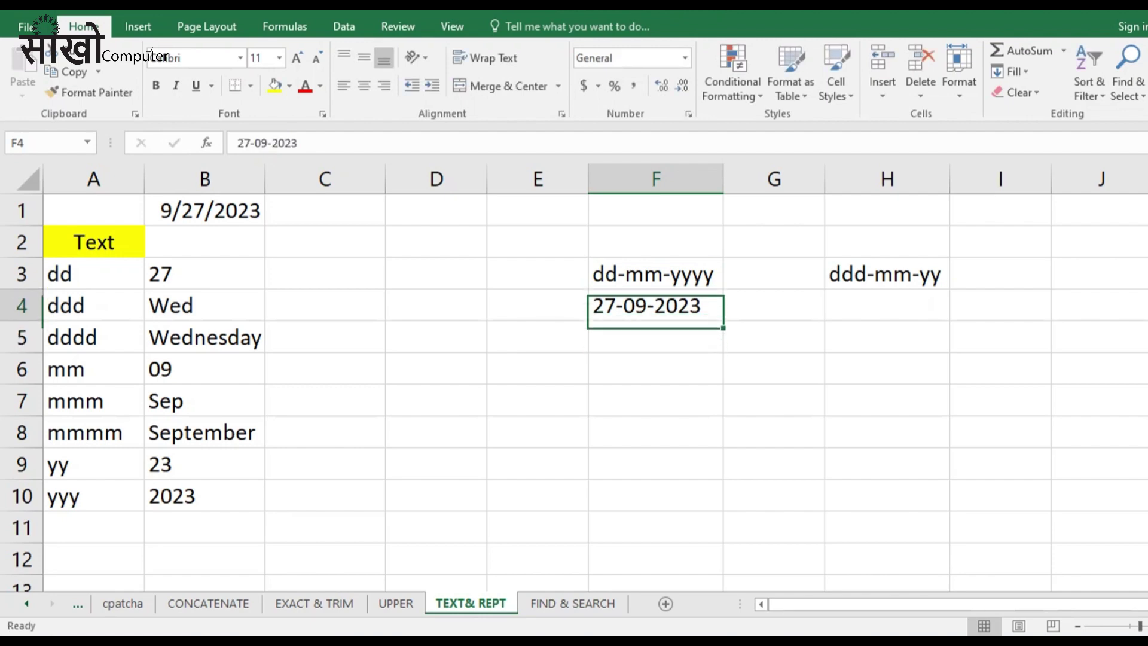
Enter wed-09-23 in H4 as the example for the ddd-mm-yy format.
{"action": "key", "text": "Right"}
{"action": "key", "text": "Right"}
{"action": "key", "text": "Right"}
{"action": "key", "text": "Left"}
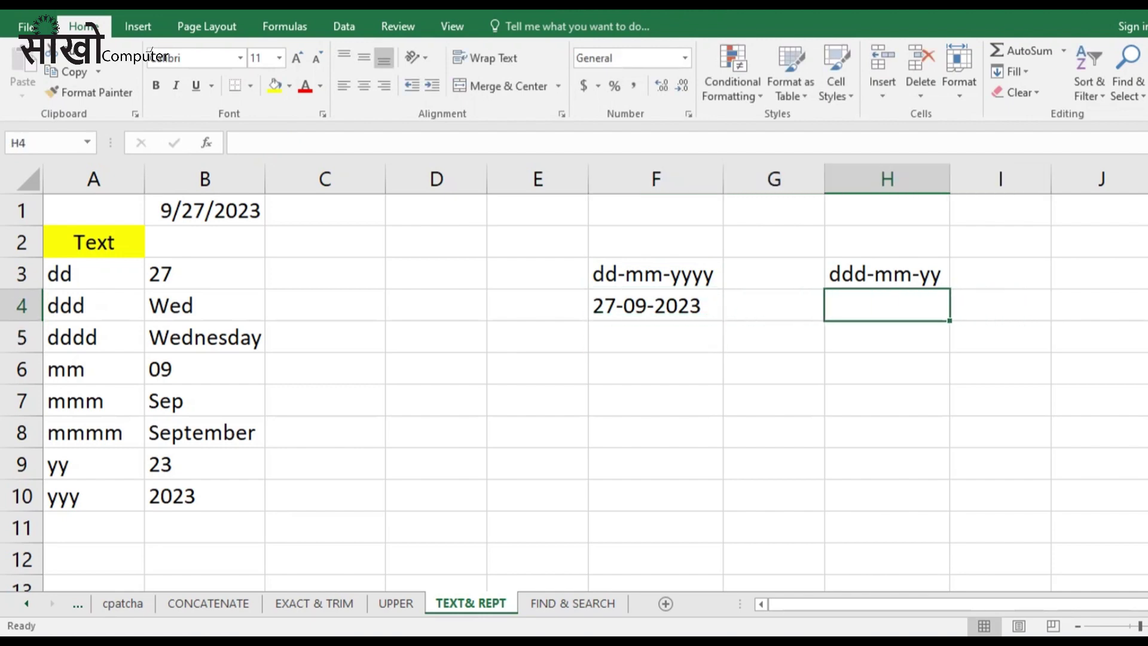
{"action": "type", "text": "wed"}
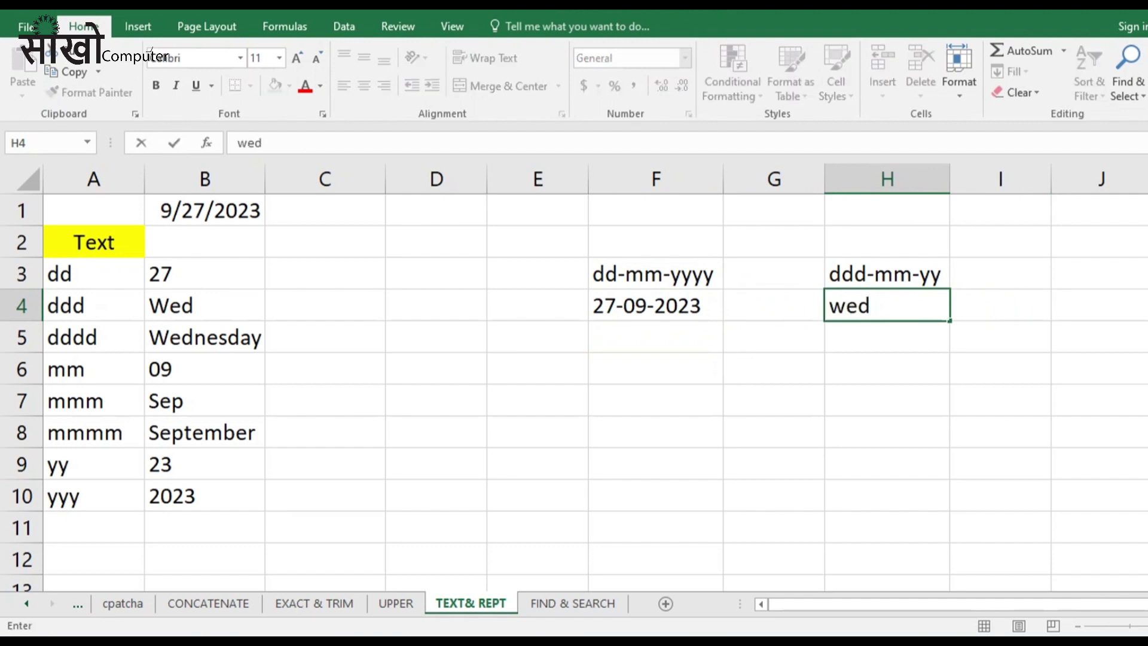
{"action": "type", "text": "-09-20"}
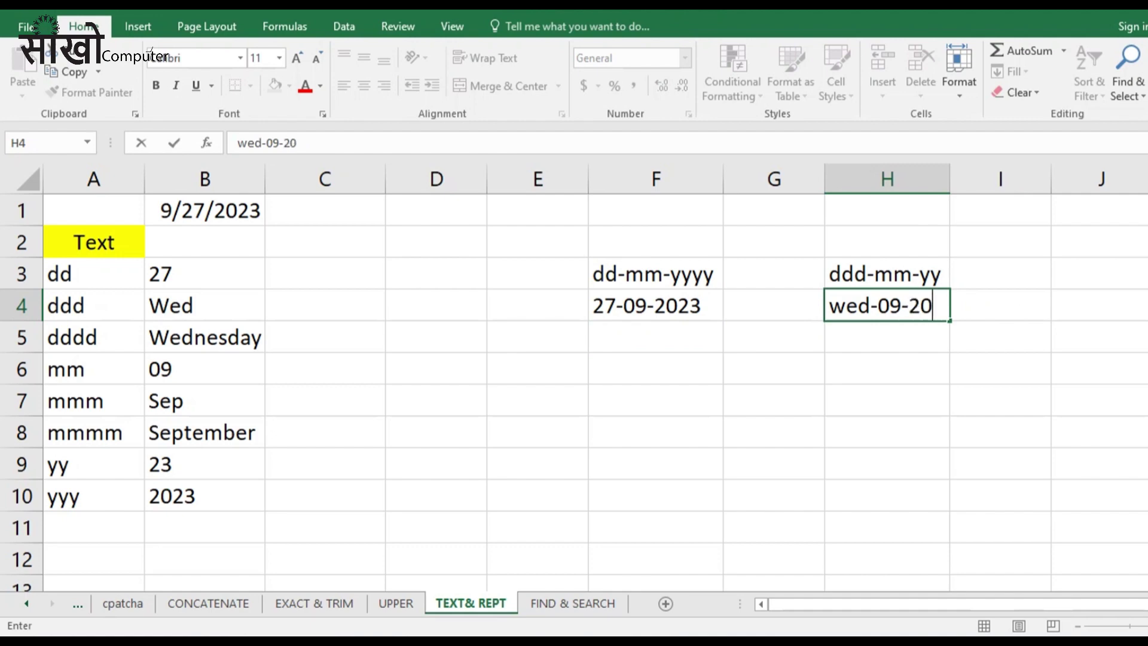
{"action": "key", "text": "BackSpace"}
{"action": "type", "text": "3"}
{"action": "key", "text": "Return"}
Select the range E2:I6 around the two combined date format examples.
{"action": "left_click_drag", "start_coordinate": [538, 242], "coordinate": [1000, 369]}
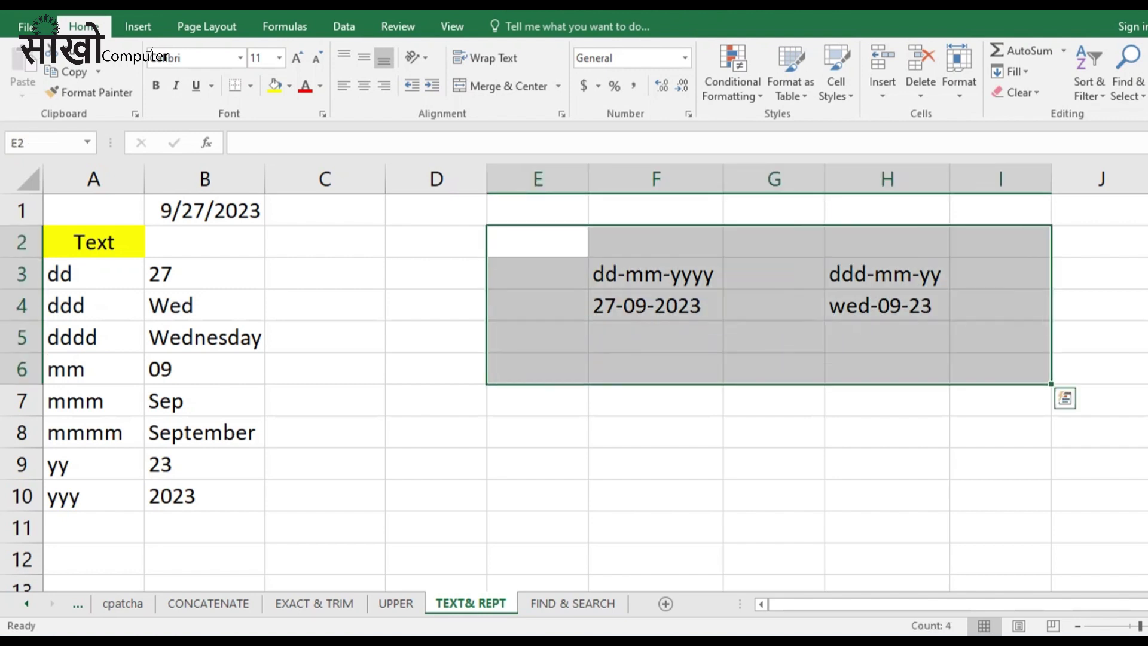